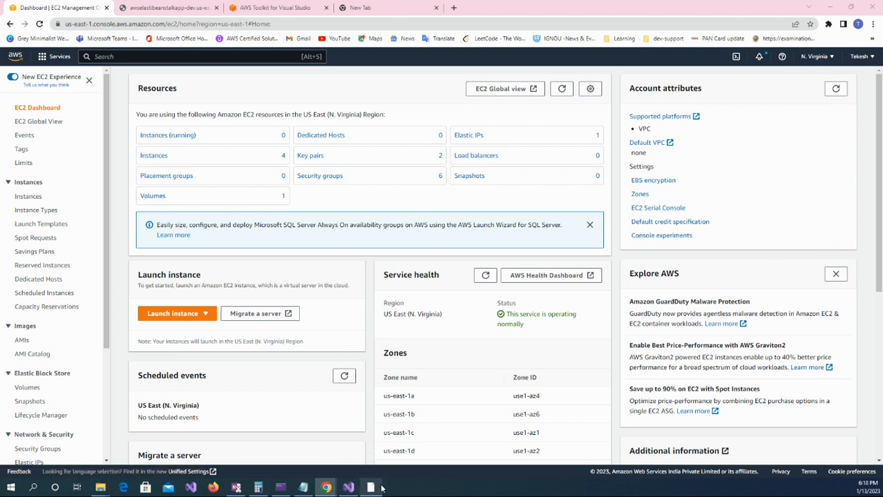
# Switch to Visual Studio, close the AWSElastiBeanStalkApp-dev environment view and save WeatherForecastController.cs.
pyautogui.moveTo(354, 489)
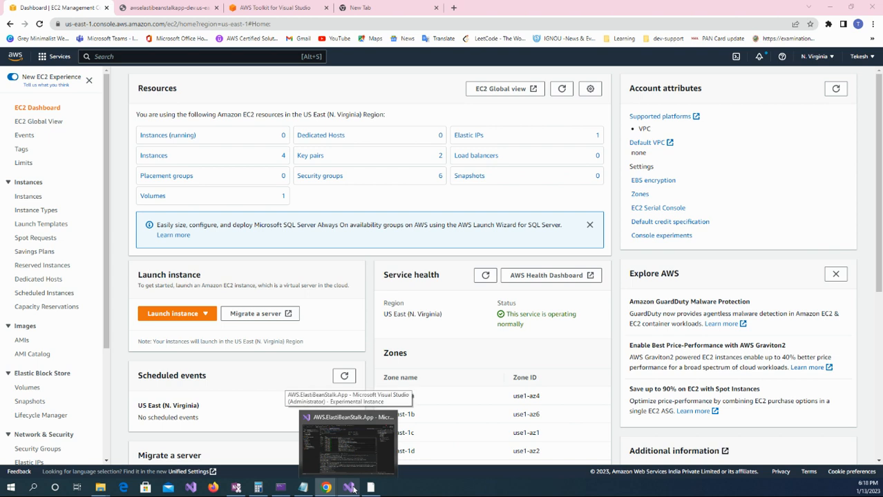
pyautogui.click(345, 446)
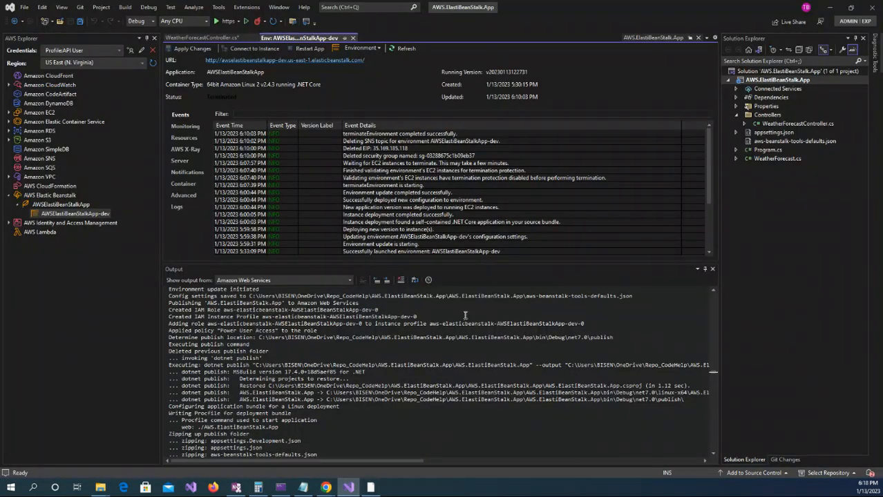
pyautogui.click(352, 38)
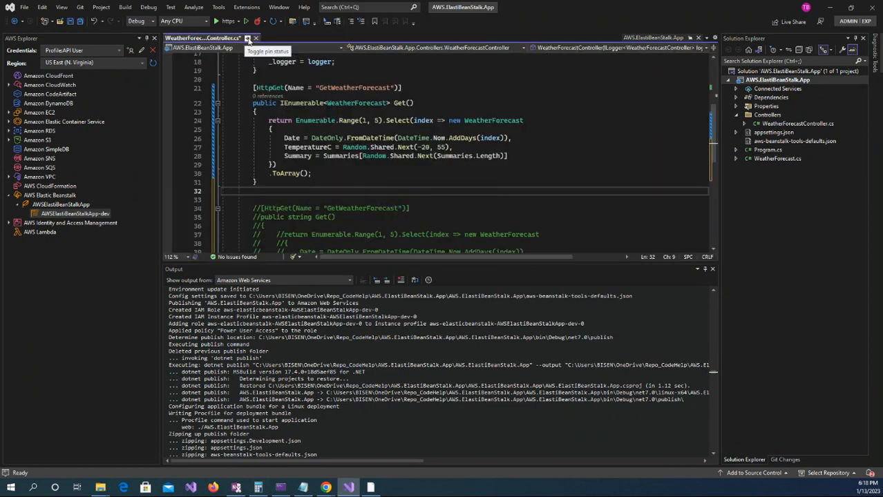
pyautogui.click(79, 21)
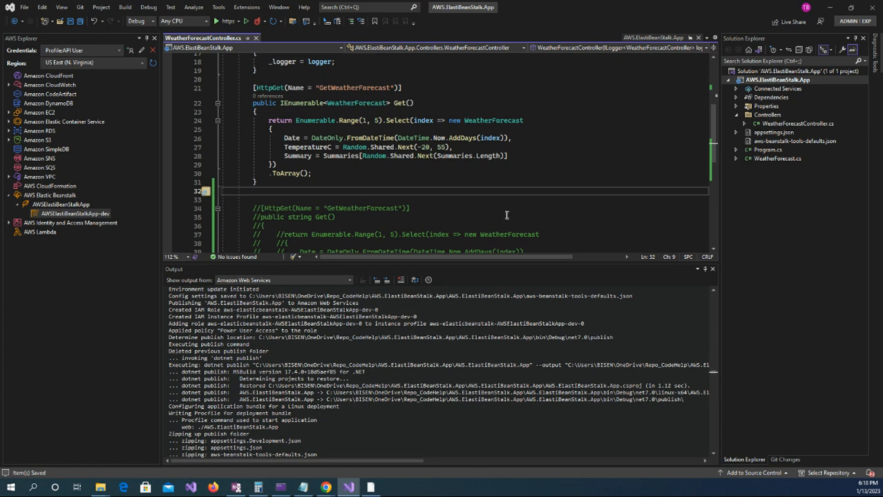
# Run the AWS.ElastiBeanStalk.App project locally with the https launch profile.
pyautogui.scroll(1, 507, 215)
pyautogui.scroll(1, 506, 215)
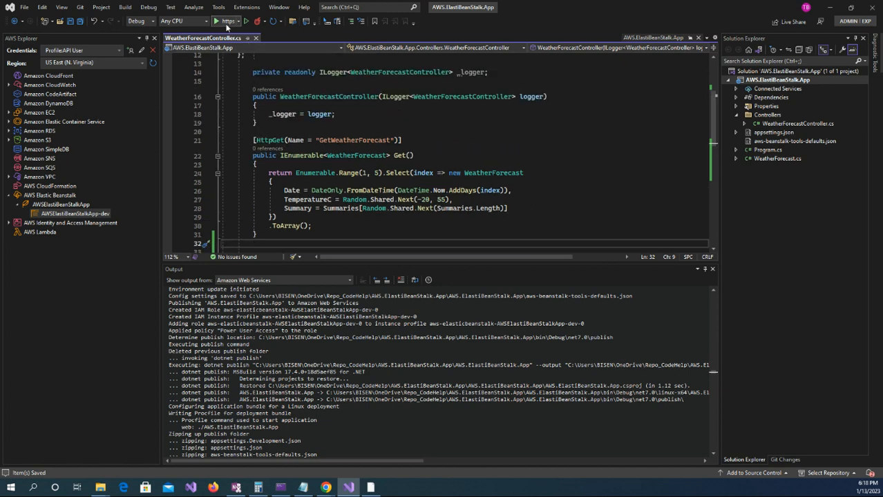
pyautogui.click(217, 22)
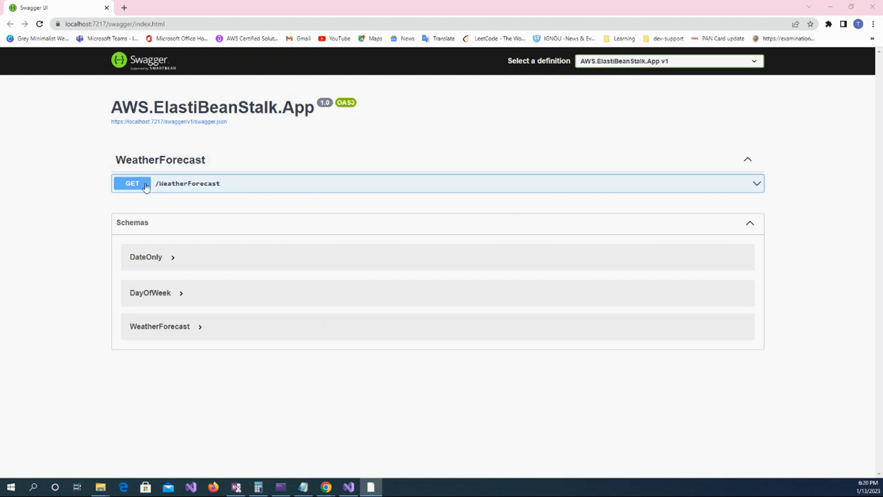
# Execute the GET /WeatherForecast request from the Swagger page and view its response.
pyautogui.click(136, 190)
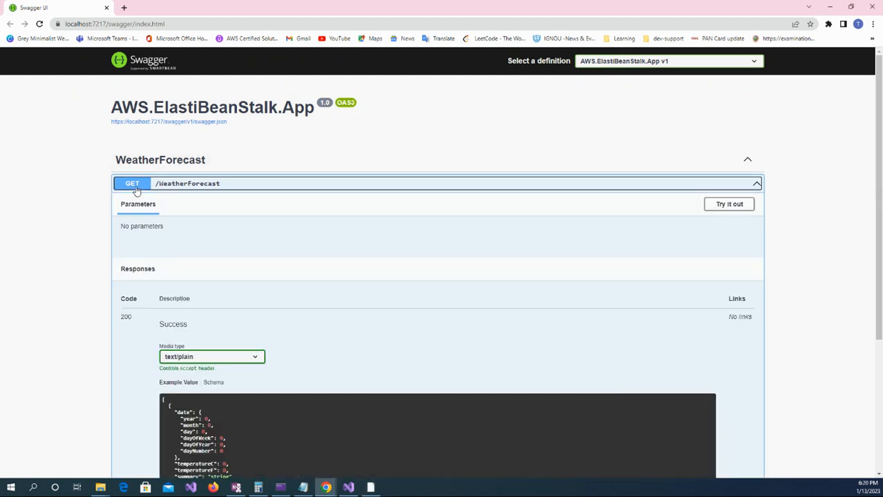
pyautogui.click(738, 208)
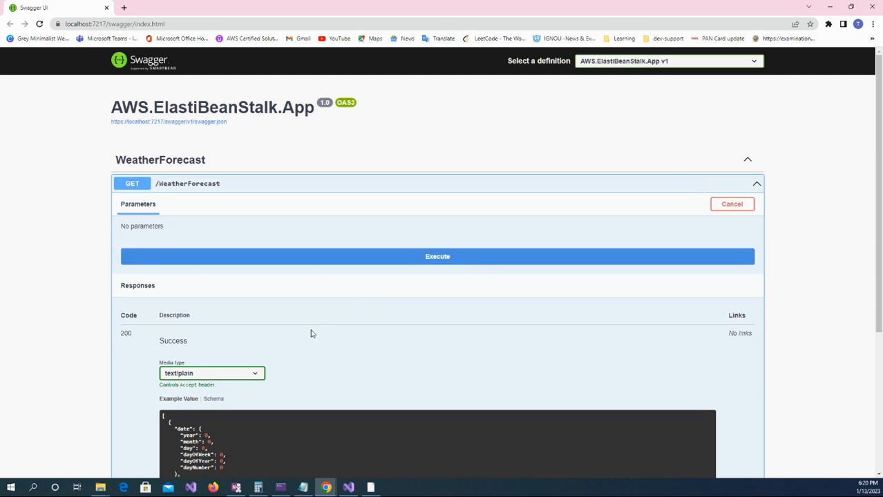
pyautogui.click(427, 258)
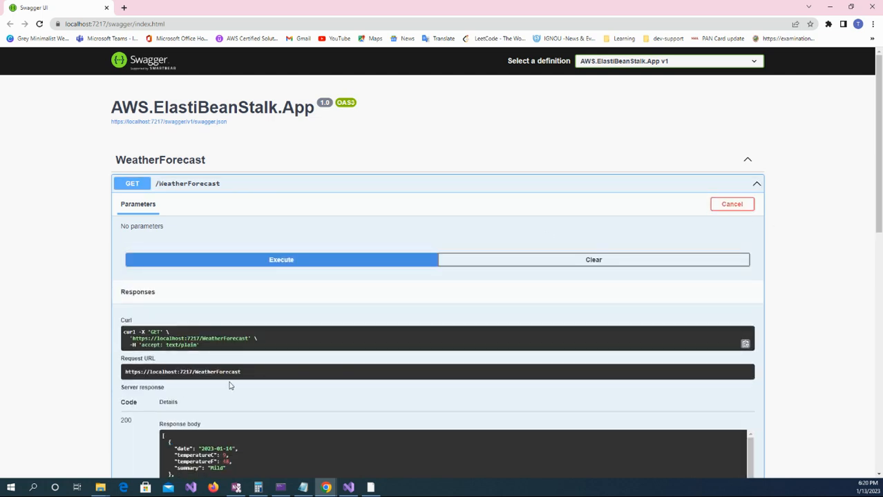
pyautogui.scroll(-2, 231, 383)
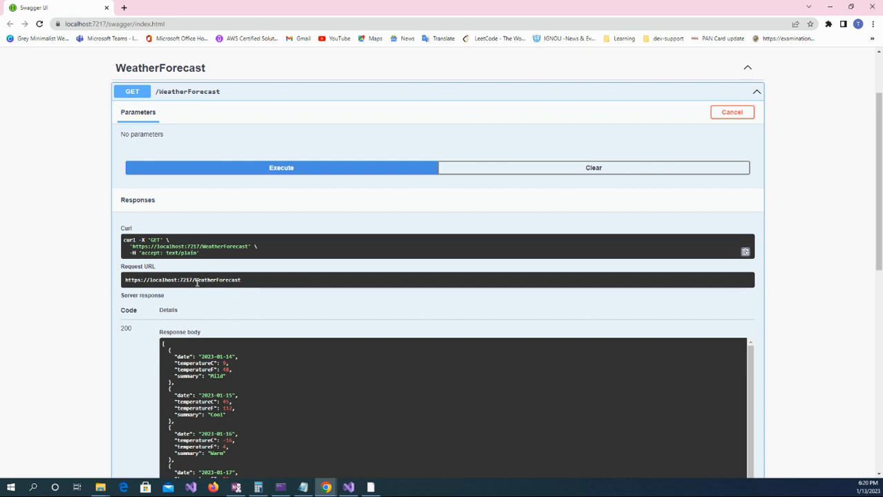
# Copy the WeatherForecast path from the request URL and open localhost:7217/WeatherForecast in a duplicate of the Swagger page.
pyautogui.moveTo(195, 282); pyautogui.dragTo(247, 285)
pyautogui.hotkey('ctrl', 'c')
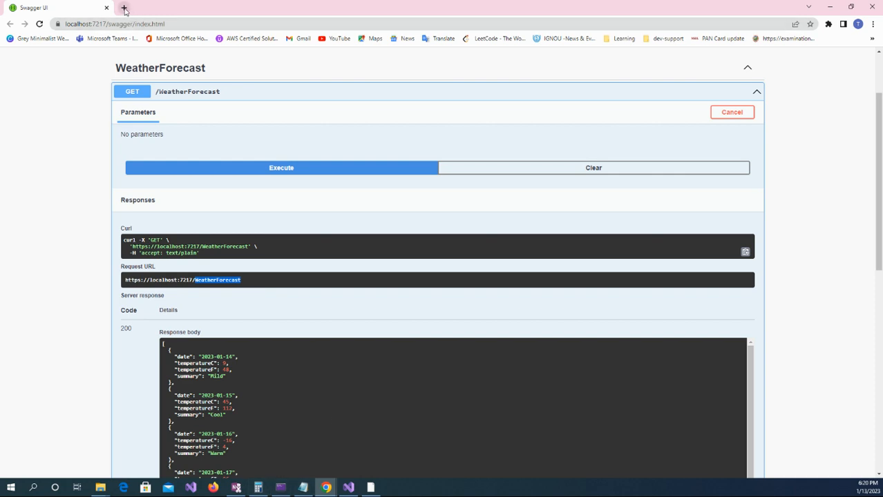
pyautogui.rightClick(67, 10)
pyautogui.click(97, 74)
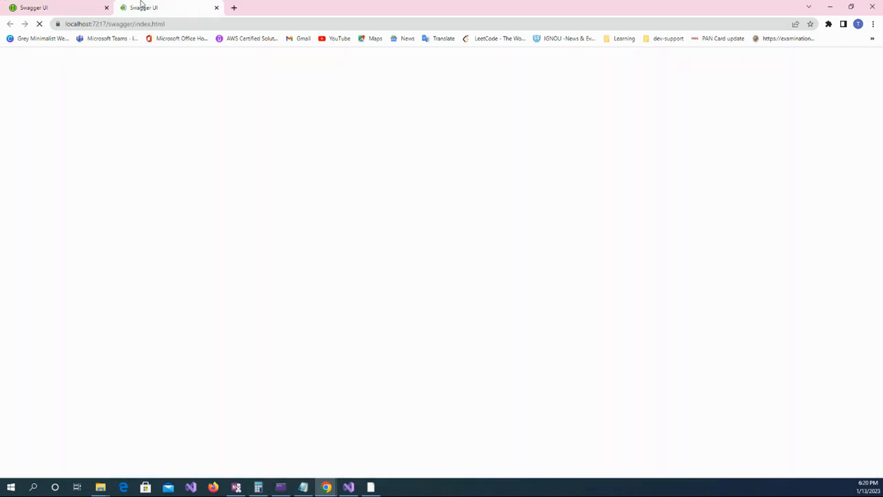
pyautogui.moveTo(110, 24); pyautogui.dragTo(166, 24)
pyautogui.hotkey('ctrl', 'v')
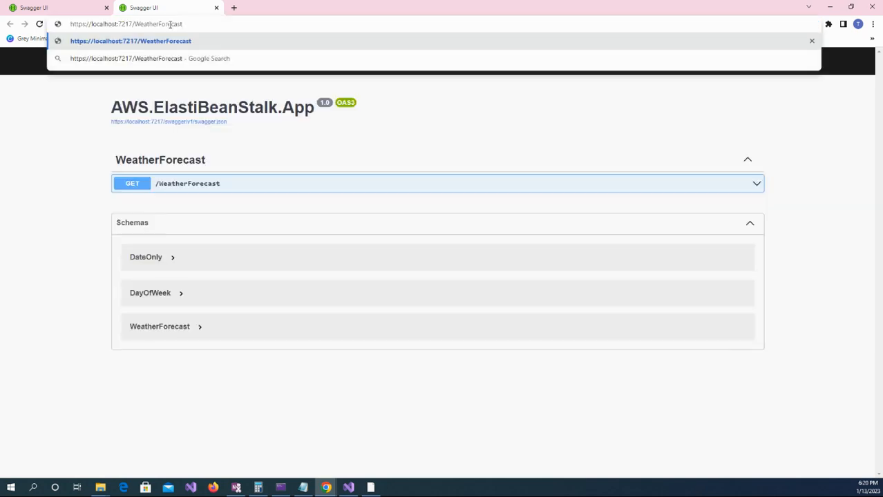
pyautogui.press('Return')
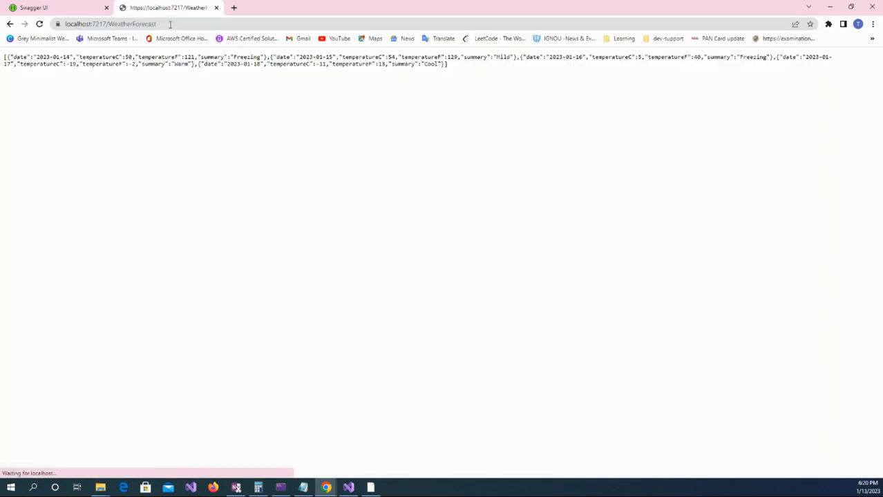
pyautogui.moveTo(454, 66); pyautogui.dragTo(4, 60)
pyautogui.click(100, 109)
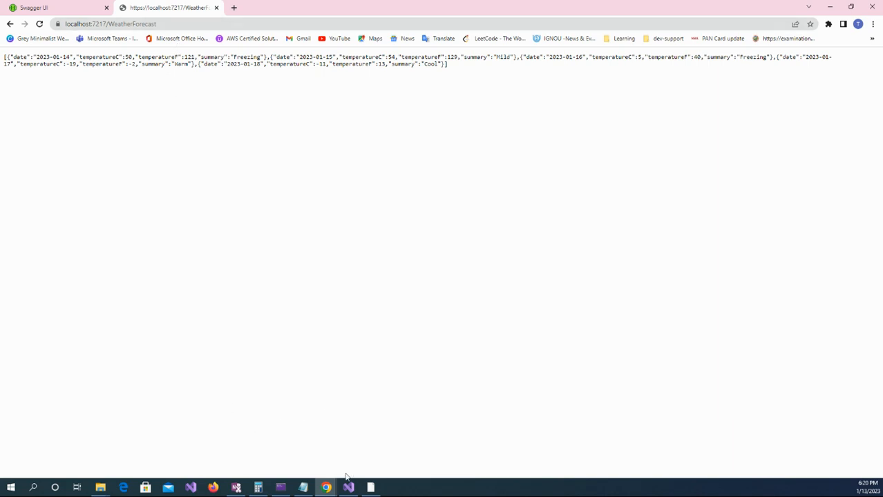
# In the untitled Notepad file, replace the localhost line with the WeatherForecast URL copied from the browser, followed by a blank line.
pyautogui.click(302, 488)
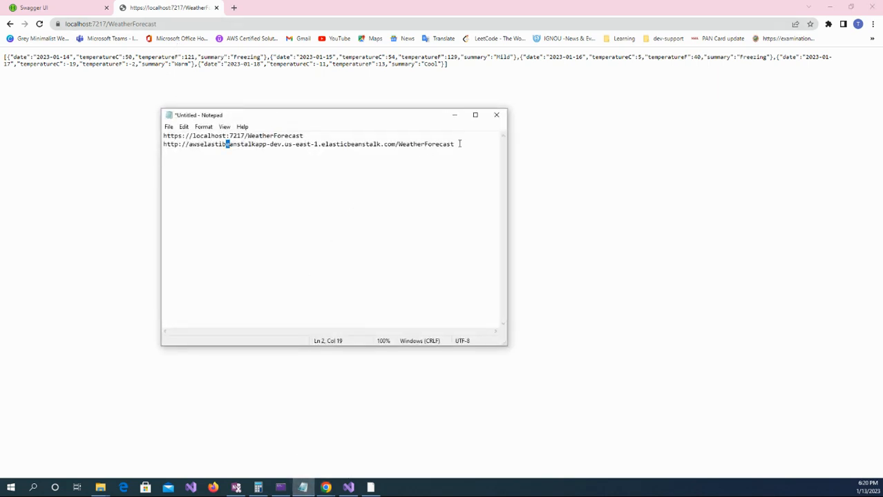
pyautogui.click(305, 135)
pyautogui.hotkey('shift', 'Left')
pyautogui.hotkey('shift', 'Left')
pyautogui.moveTo(304, 135); pyautogui.dragTo(158, 135)
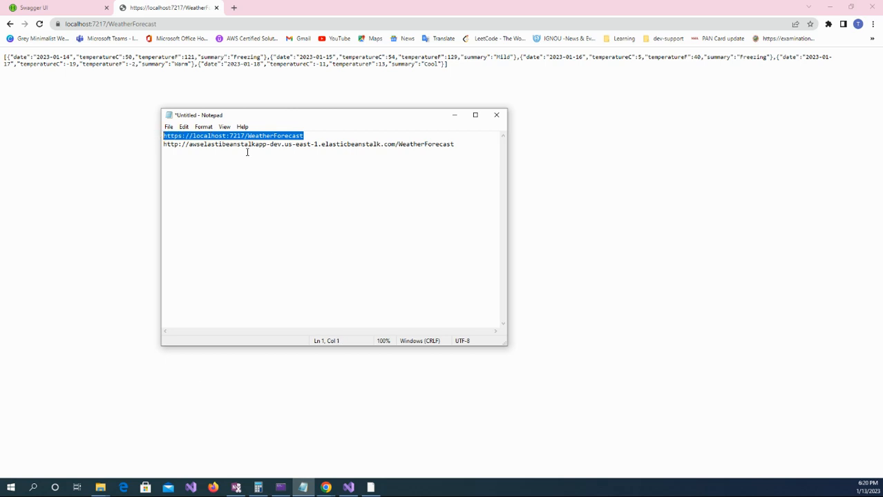
pyautogui.click(172, 24)
pyautogui.hotkey('ctrl', 'c')
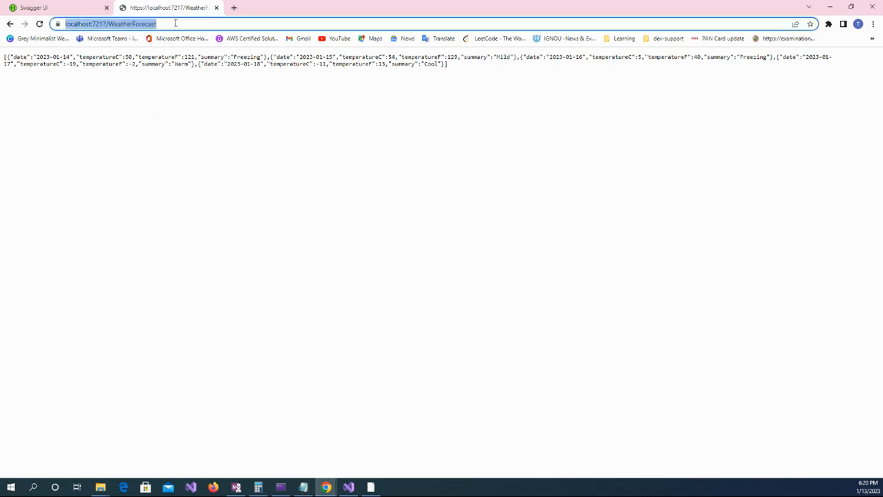
pyautogui.click(303, 488)
pyautogui.click(312, 136)
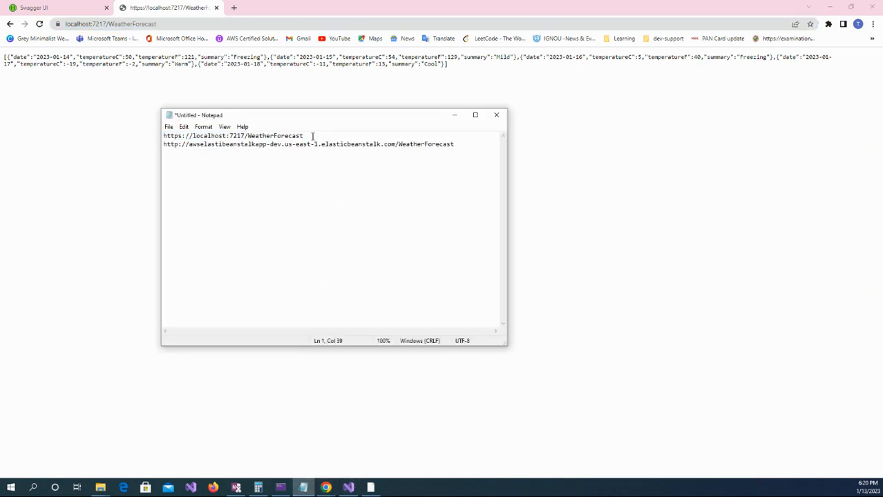
pyautogui.press('Return')
pyautogui.hotkey('ctrl', 'v')
pyautogui.press('Return')
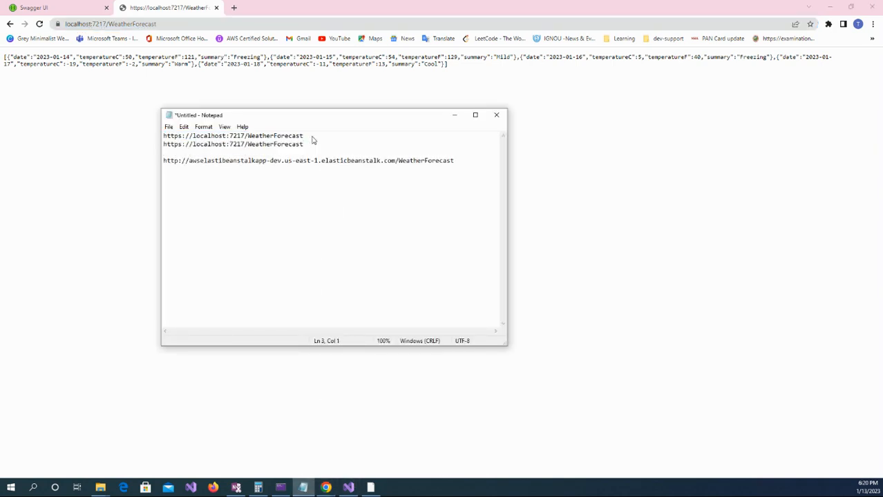
pyautogui.moveTo(306, 138); pyautogui.dragTo(164, 137)
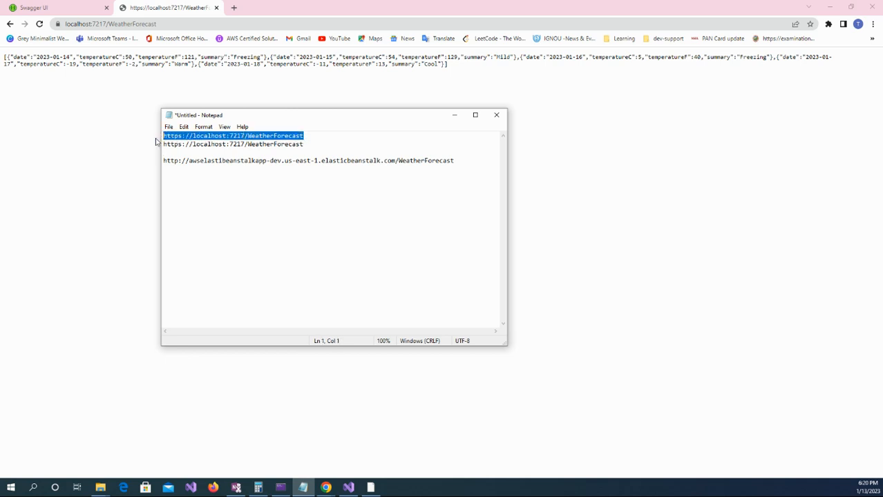
pyautogui.press('Delete')
# Compare the localhost address with the Elastic Beanstalk base address in the Notepad file, and minimize Notepad.
pyautogui.click(222, 160)
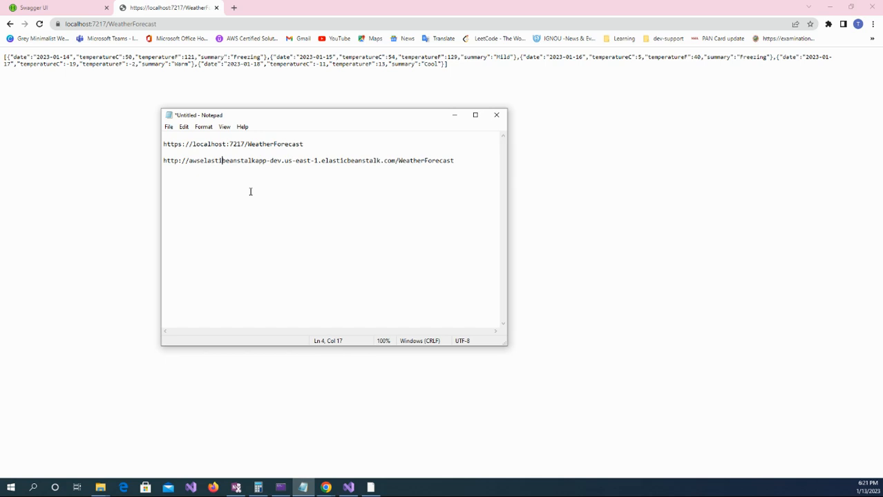
pyautogui.tripleClick(205, 144)
pyautogui.doubleClick(219, 161)
pyautogui.click(273, 162)
pyautogui.moveTo(396, 161); pyautogui.dragTo(166, 162)
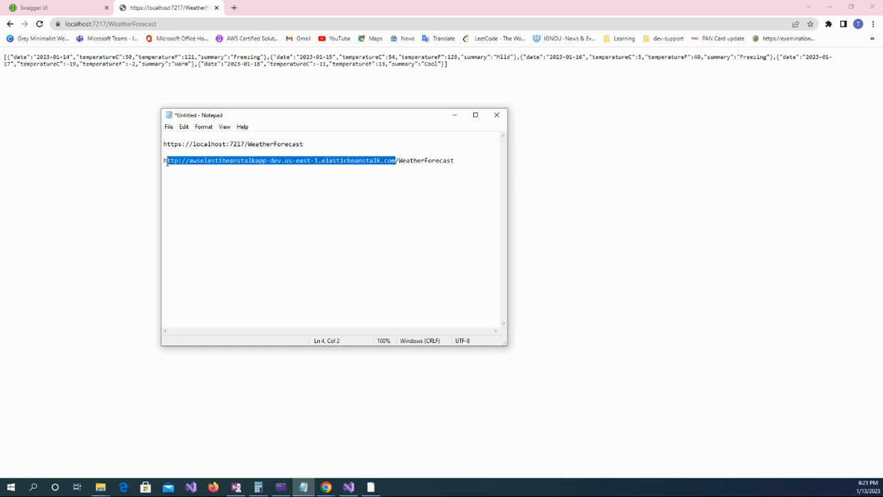
pyautogui.click(220, 163)
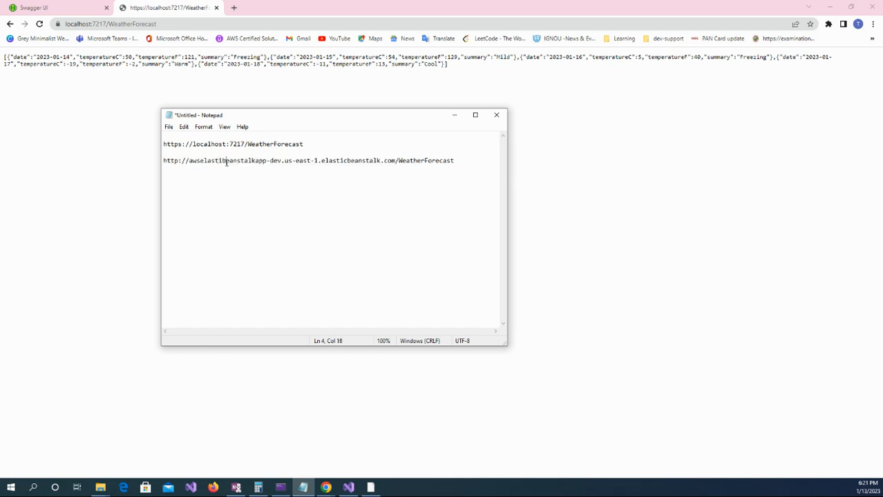
pyautogui.moveTo(395, 161); pyautogui.dragTo(163, 161)
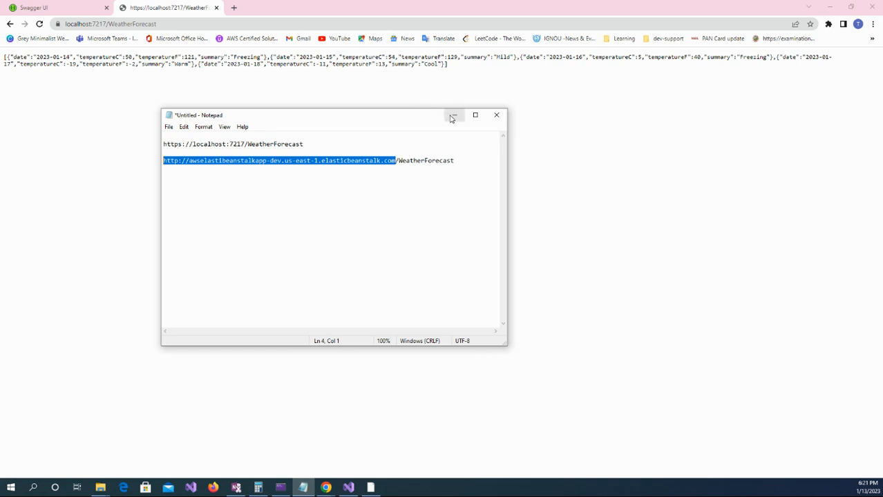
pyautogui.click(454, 114)
pyautogui.click(277, 170)
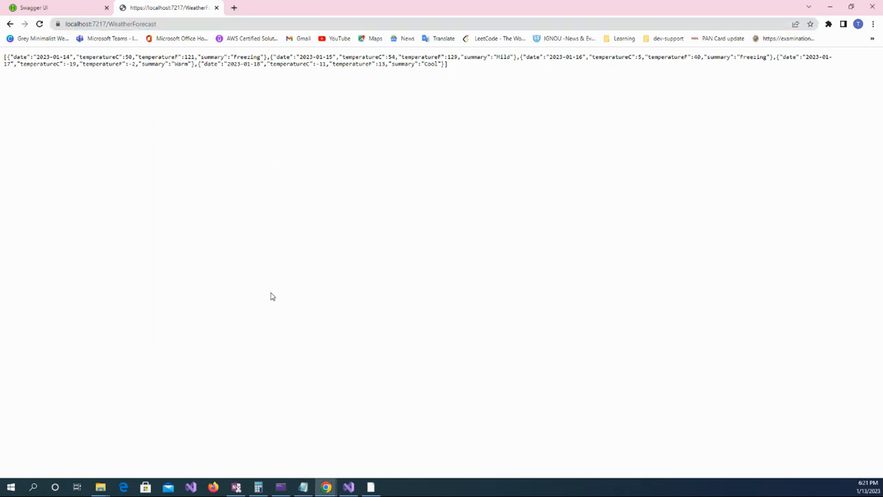
# Switch to Visual Studio and examine the AWS publishing commands available for the AWS.ElastiBeanStalk.App project without starting one.
pyautogui.moveTo(348, 490)
pyautogui.click(349, 469)
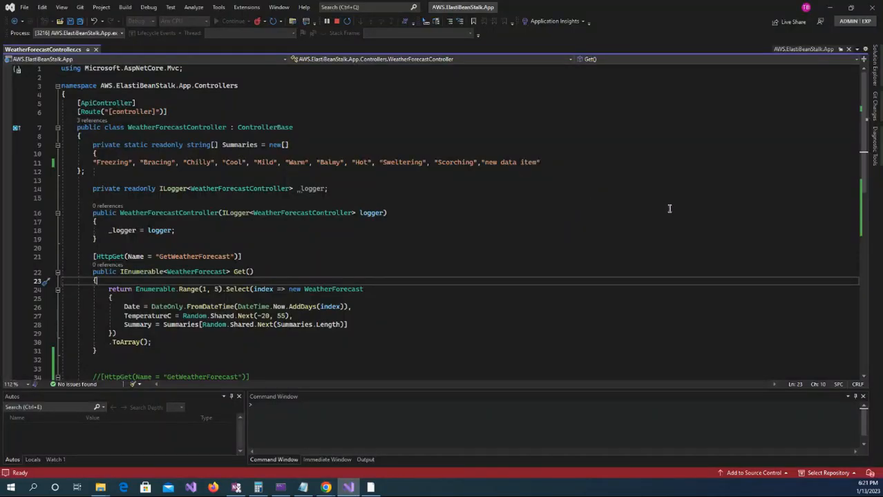
pyautogui.click(875, 142)
pyautogui.click(876, 69)
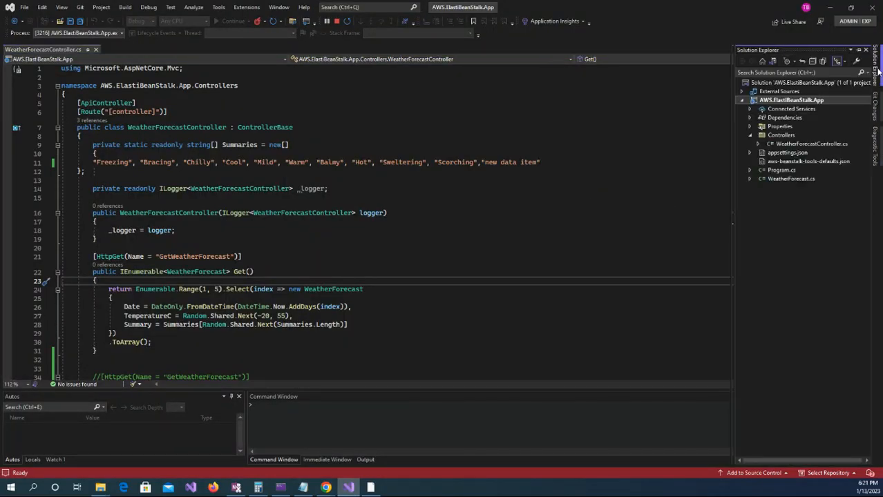
pyautogui.rightClick(788, 102)
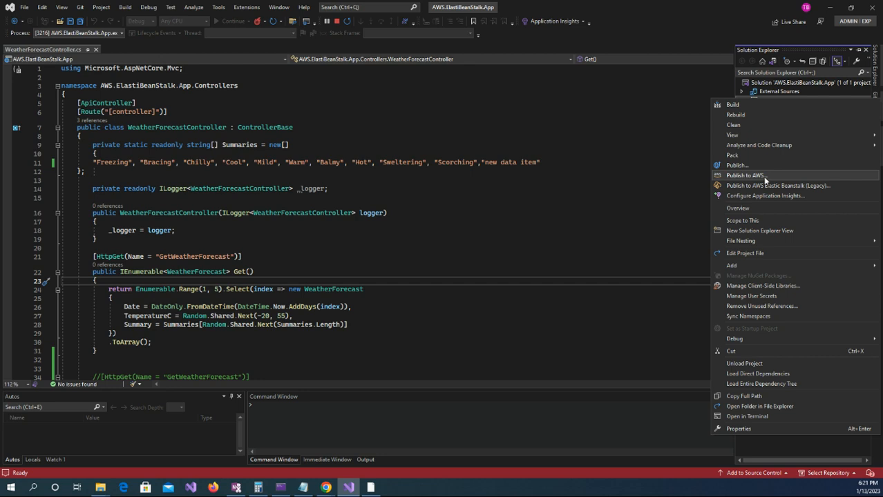
pyautogui.click(477, 131)
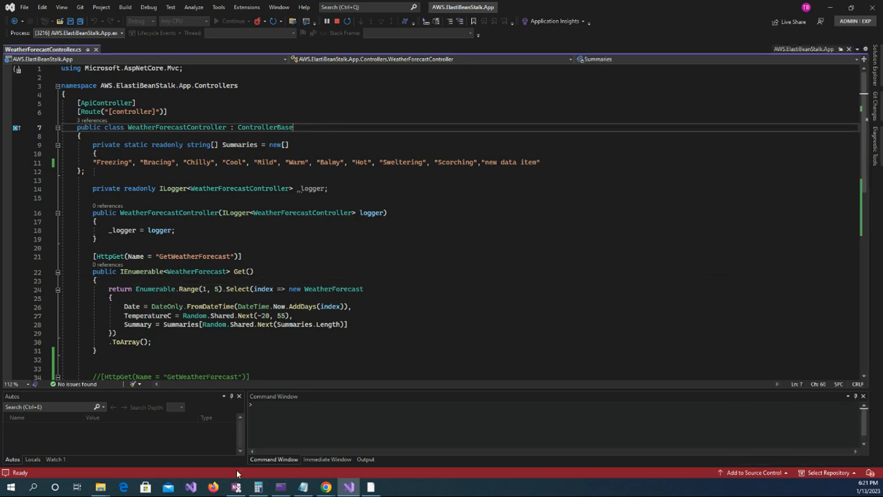
# Switch to the Chrome window with the EC2 dashboard and search Google for "aws toolkit for visual studio 2022 download".
pyautogui.moveTo(328, 488)
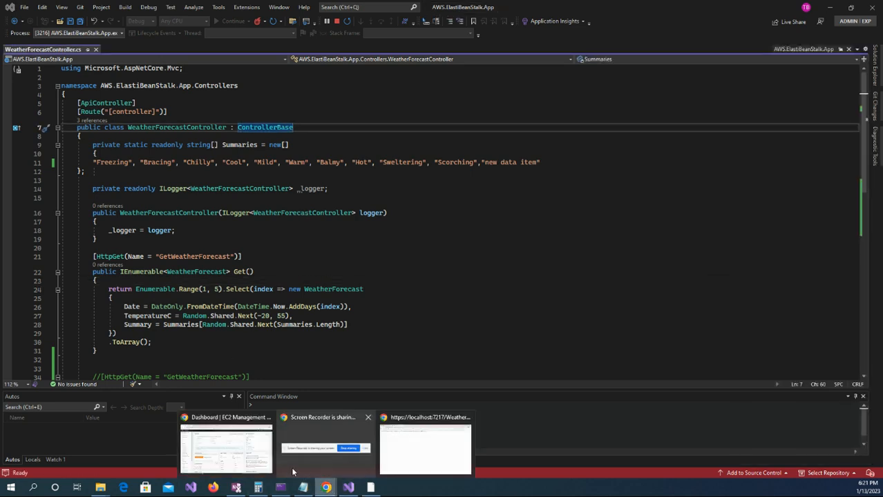
pyautogui.click(255, 458)
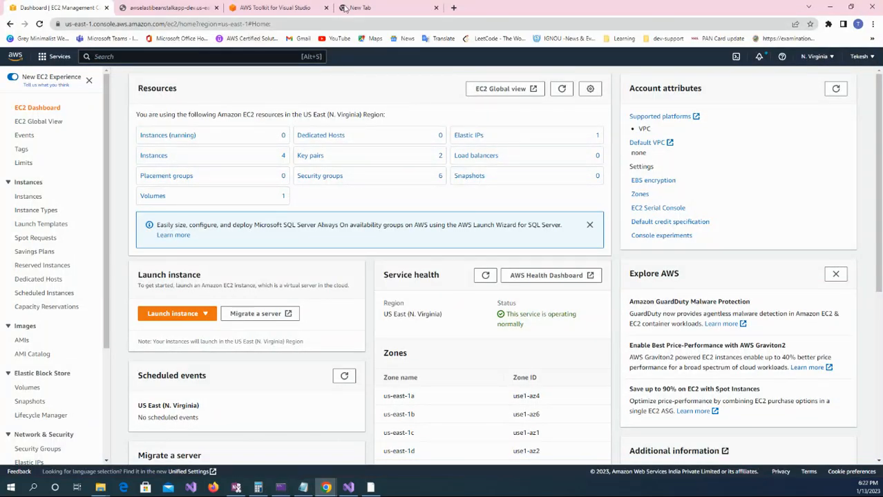
pyautogui.click(384, 10)
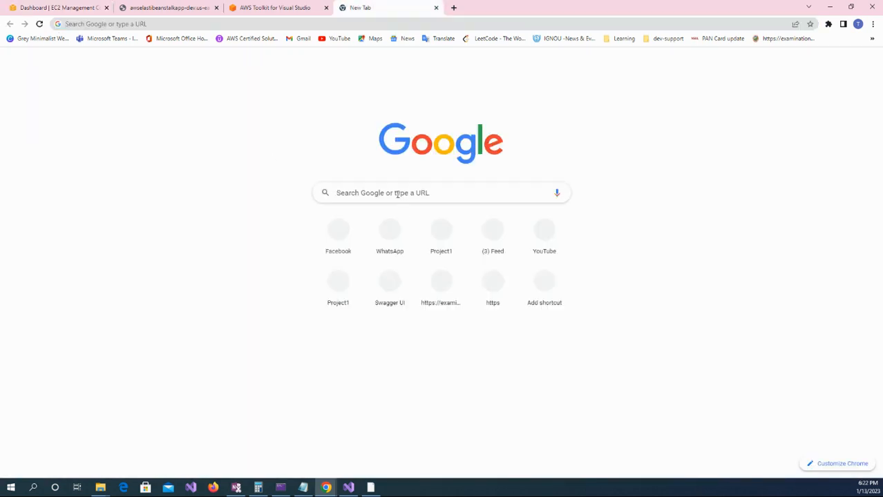
pyautogui.click(397, 193)
pyautogui.write('aws')
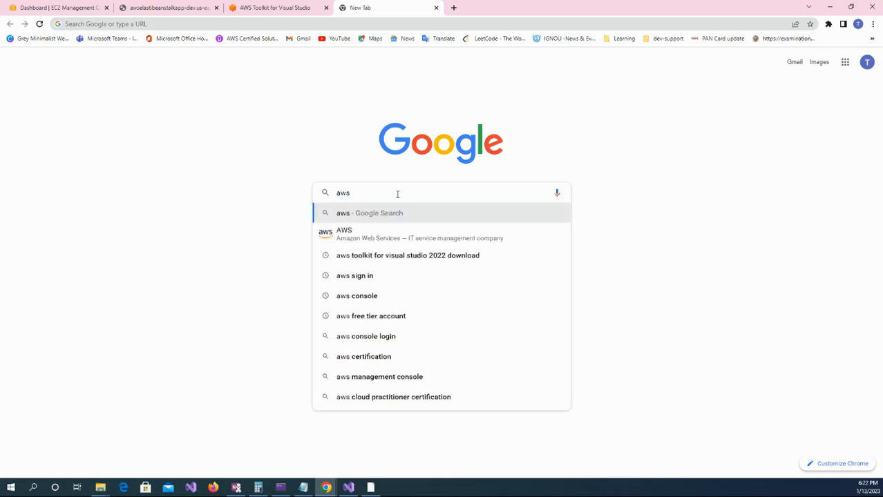
pyautogui.click(404, 256)
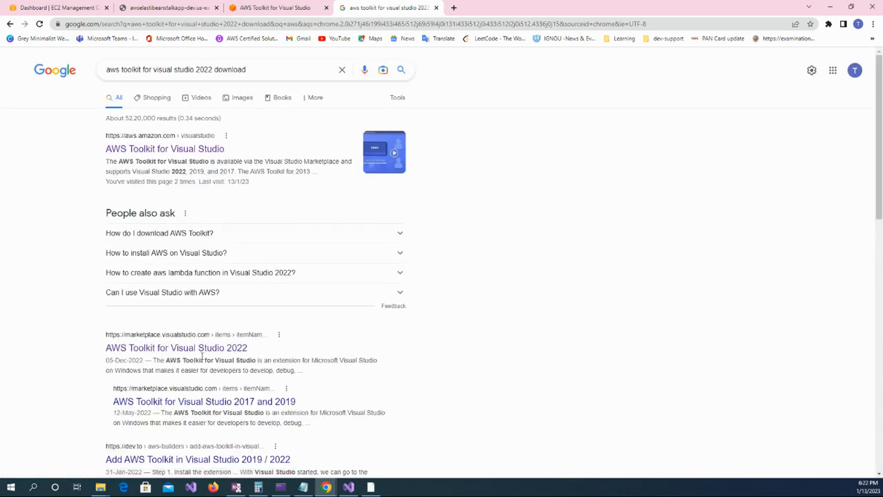
# Open the AWS Toolkit for Visual Studio result from aws.amazon.com in a new tab and view its download options.
pyautogui.scroll(-1, 213, 285)
pyautogui.scroll(1, 164, 149)
pyautogui.rightClick(165, 150)
pyautogui.click(178, 158)
pyautogui.click(475, 10)
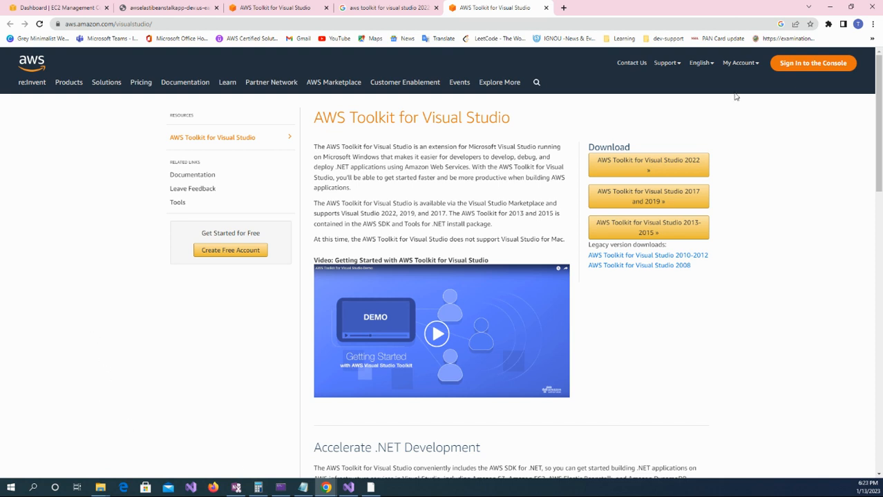
# Minimize Chrome to return to Visual Studio and show the AWS Explorer.
pyautogui.click(829, 7)
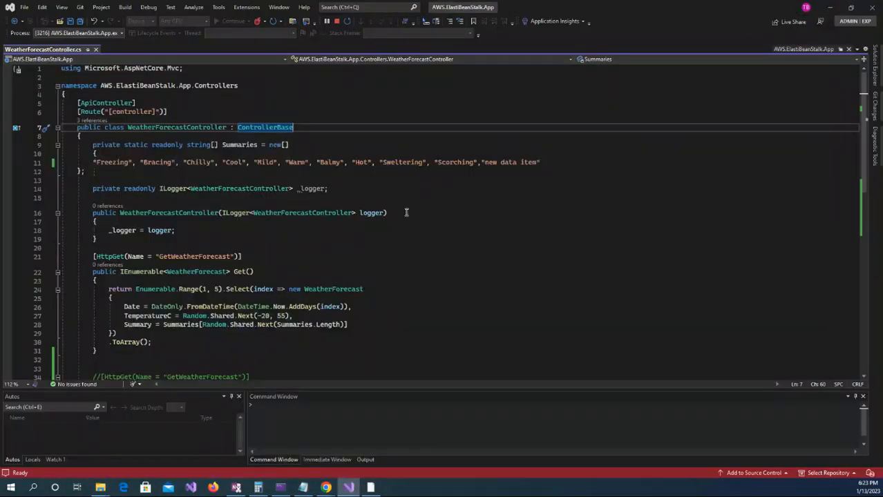
pyautogui.click(68, 9)
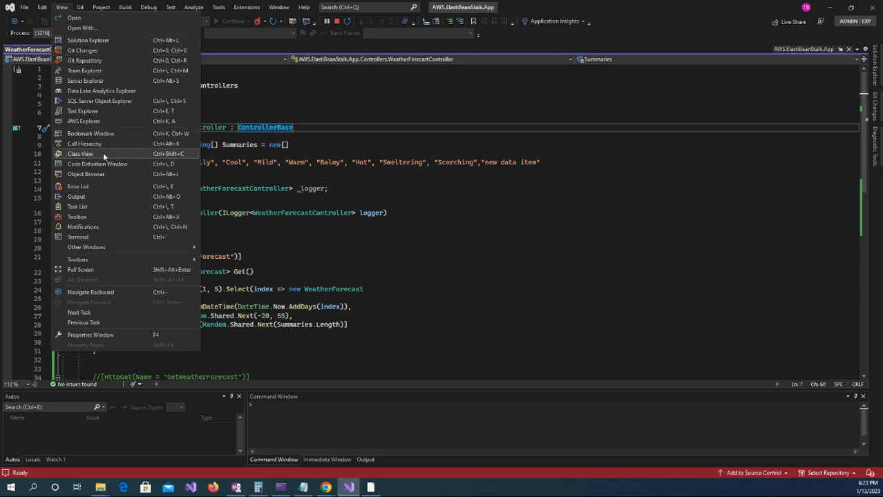
pyautogui.click(88, 121)
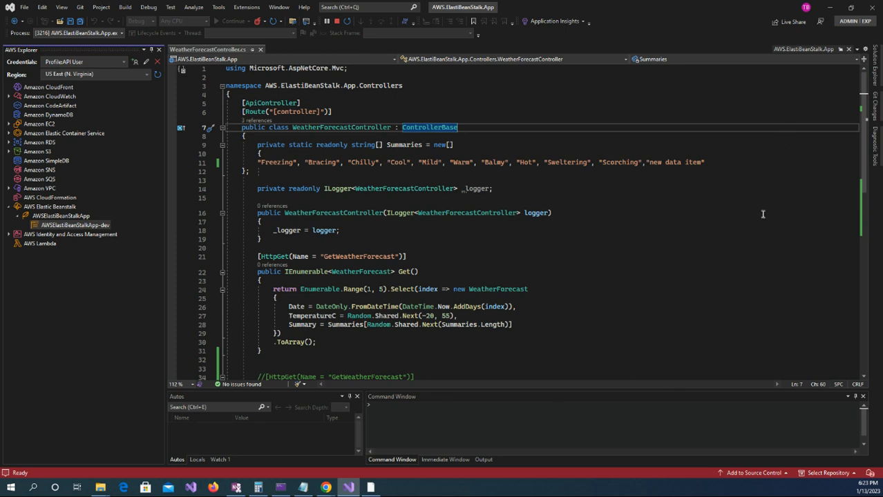
# Start the legacy Publish to AWS Elastic Beanstalk wizard for the AWS.ElastiBeanStalk.App project, using a new application environment as the deployment target.
pyautogui.click(876, 73)
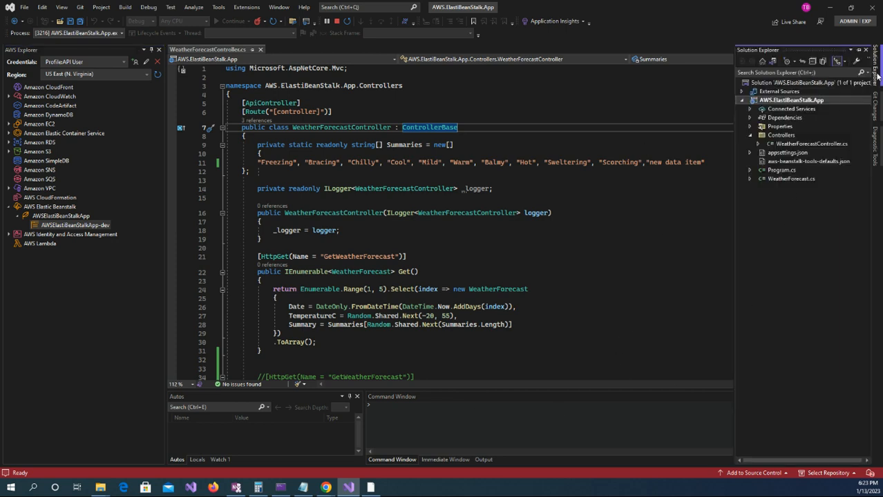
pyautogui.rightClick(787, 101)
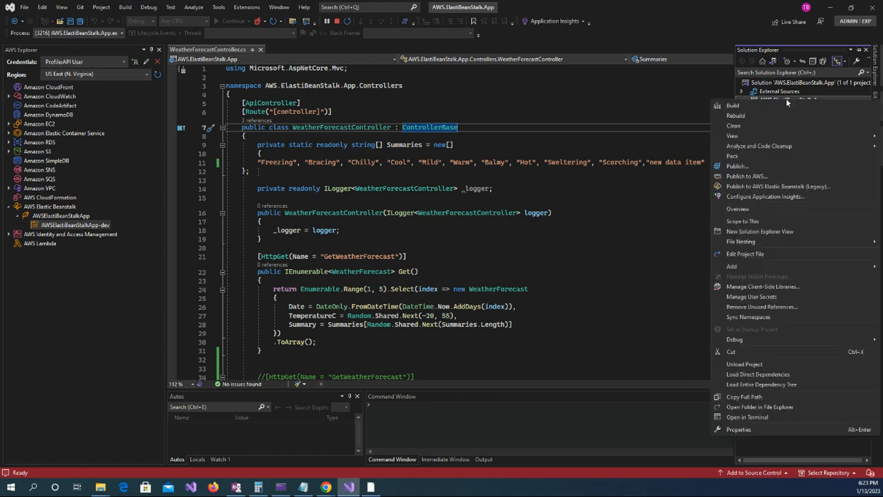
pyautogui.click(758, 186)
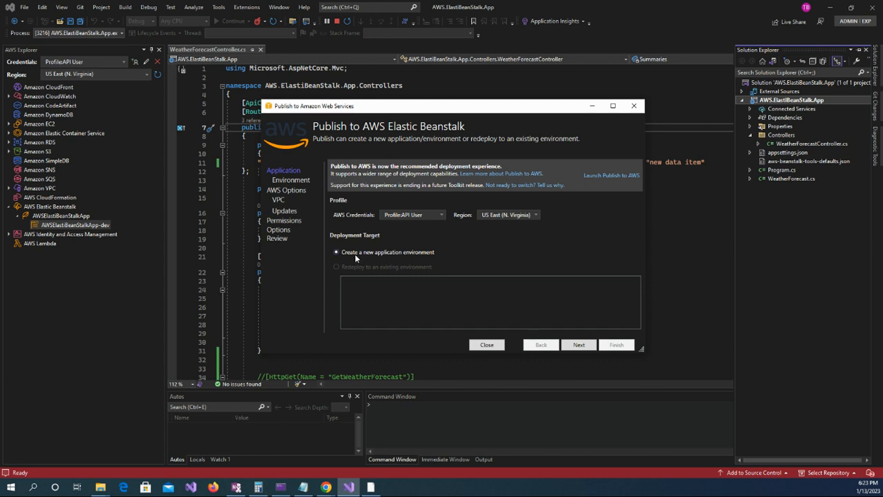
pyautogui.click(579, 345)
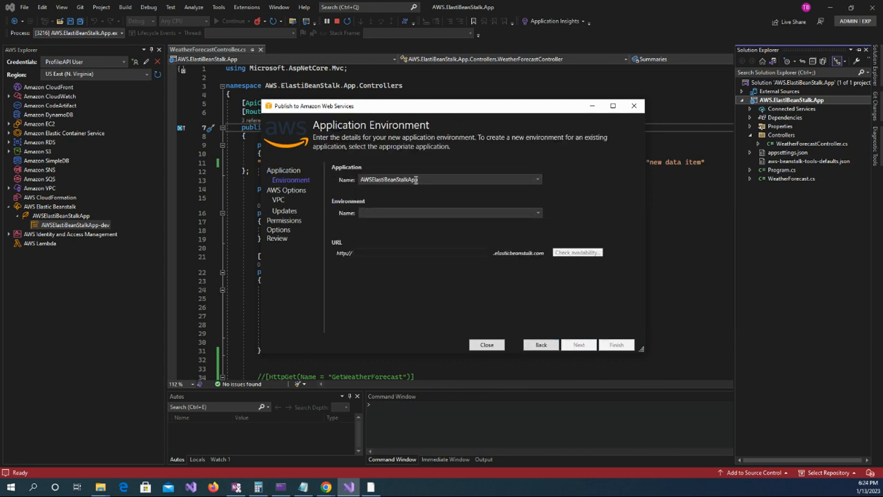
# Name the application "AWSElastiBeanStalkApp -demo", choose its "-demo-dev" environment, and check the URL's availability.
pyautogui.doubleClick(427, 179)
pyautogui.click(427, 179)
pyautogui.write('Demo')
pyautogui.click(538, 213)
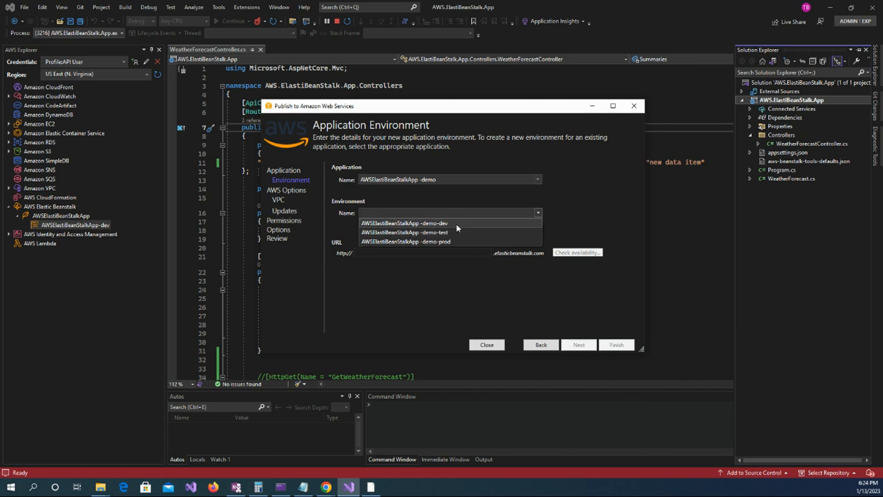
pyautogui.click(455, 223)
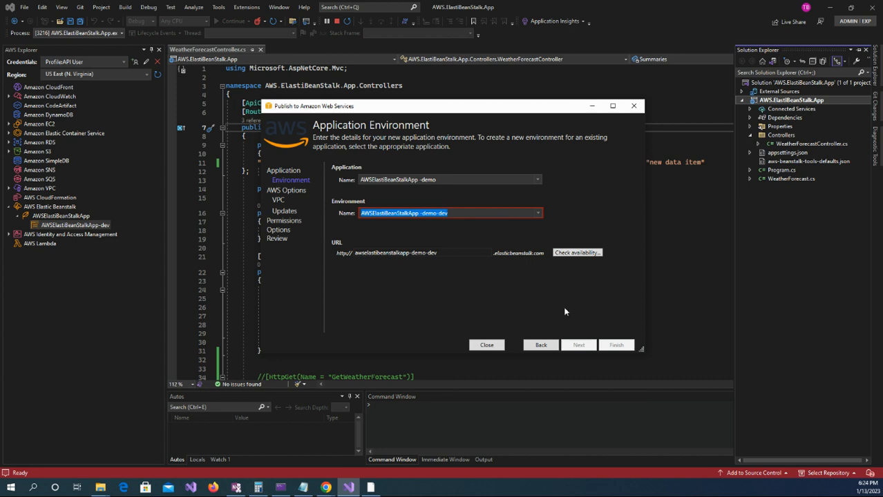
pyautogui.click(575, 254)
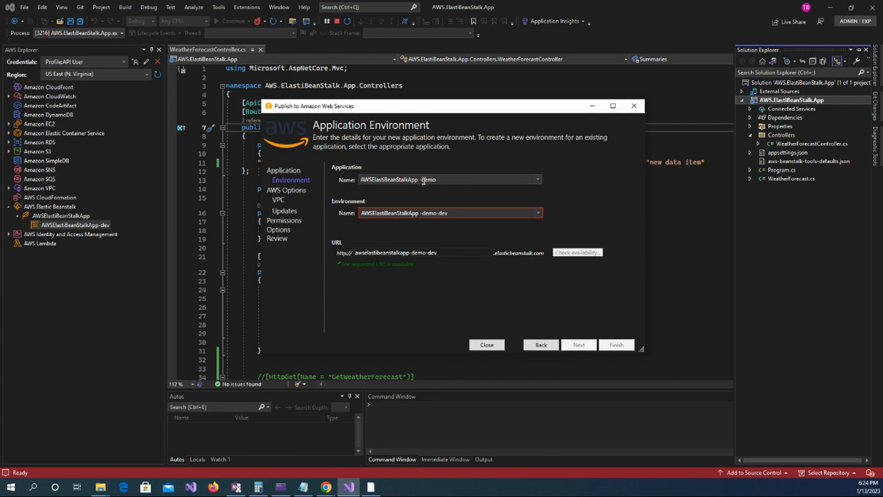
# Remove the space from the application name, choose the AWSElastiBeanStalkApp-demo-dev environment, recheck URL availability, and continue to the AWS options.
pyautogui.click(421, 181)
pyautogui.click(420, 181)
pyautogui.press('BackSpace')
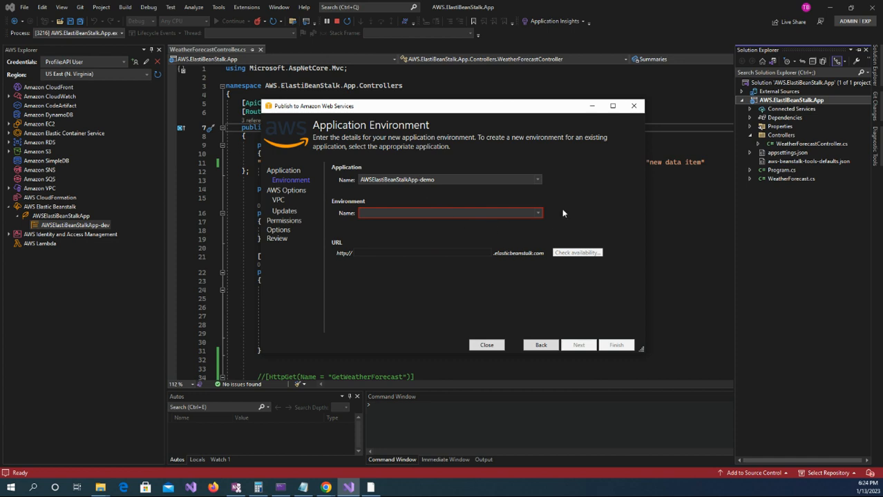
pyautogui.click(537, 213)
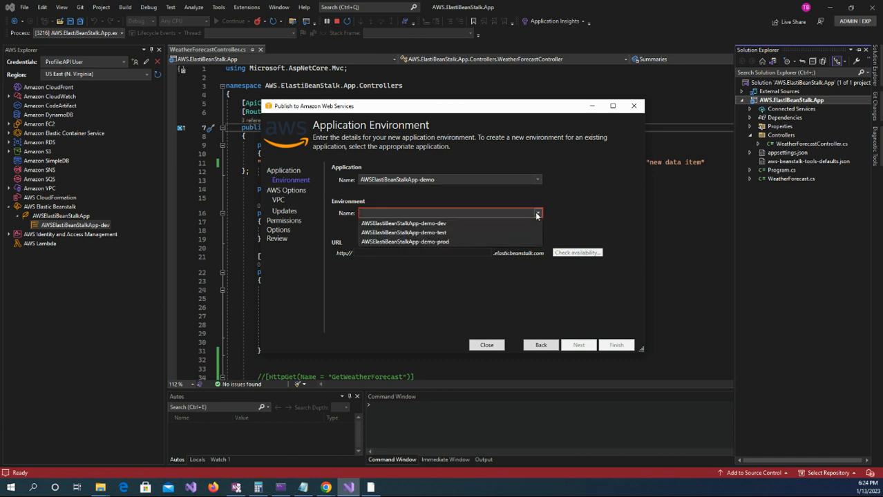
pyautogui.click(471, 226)
pyautogui.click(572, 255)
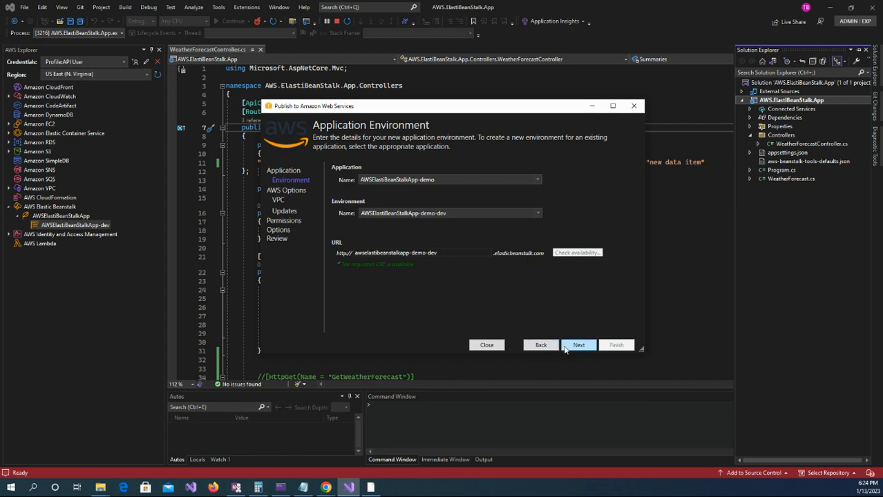
pyautogui.click(585, 345)
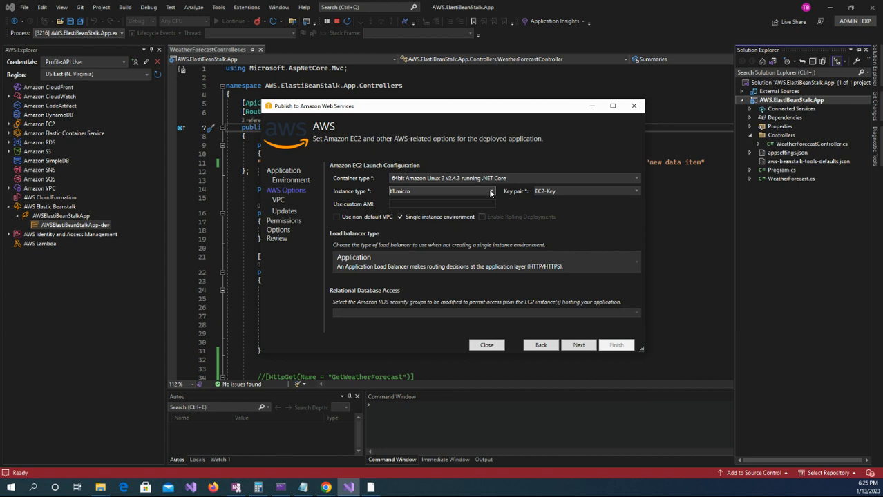
# Set the EC2 instance type to t2.micro, enable the use of a non-default VPC, and continue to the VPC options.
pyautogui.click(491, 194)
pyautogui.scroll(-5, 446, 393)
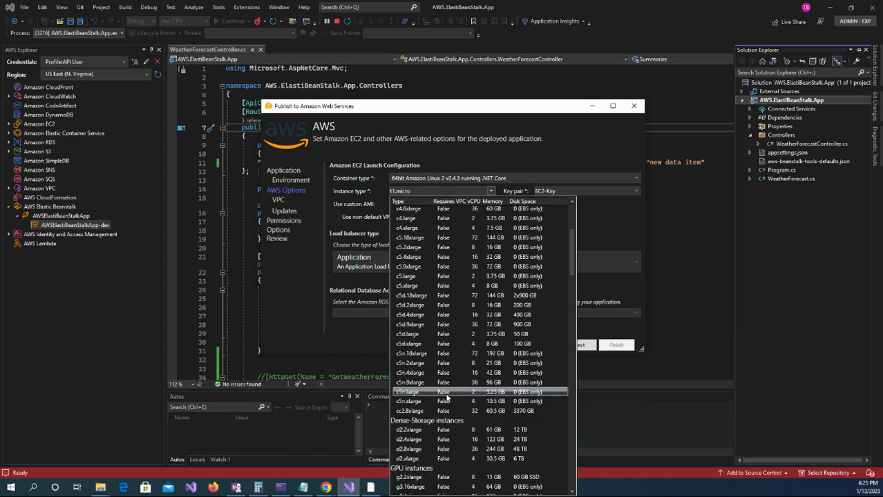
pyautogui.scroll(-10, 445, 394)
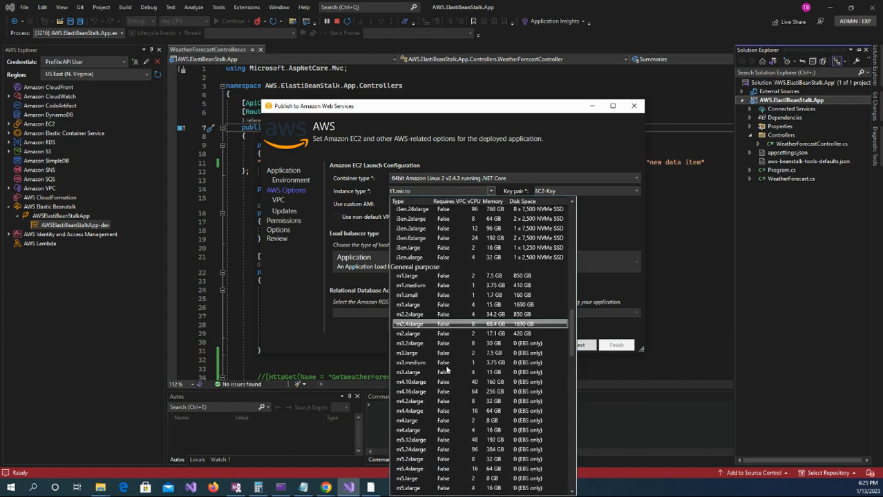
pyautogui.scroll(-15, 447, 367)
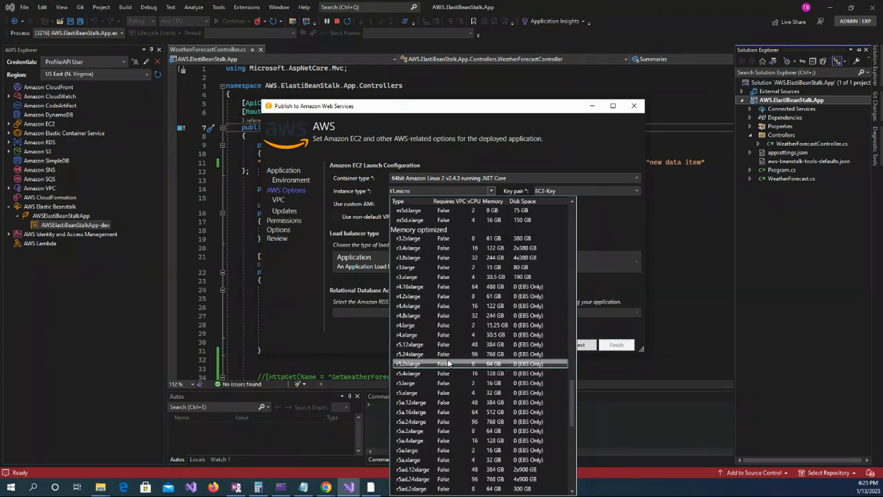
pyautogui.scroll(-10, 448, 364)
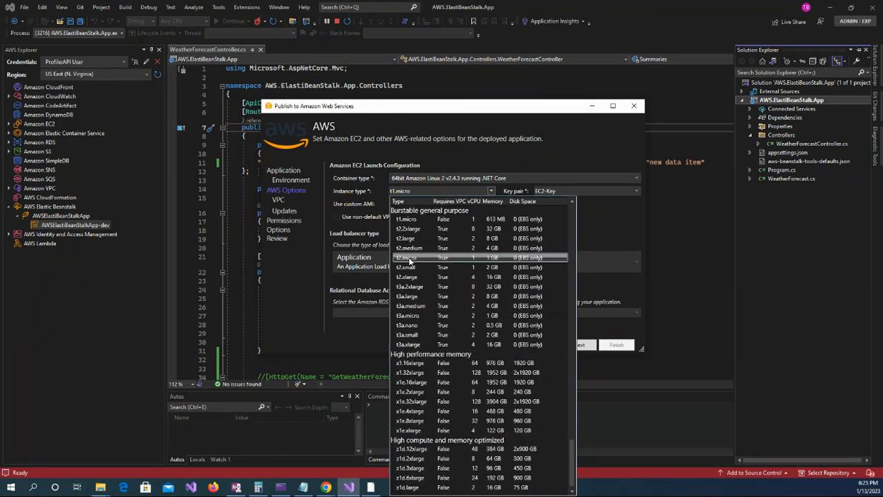
pyautogui.click(406, 258)
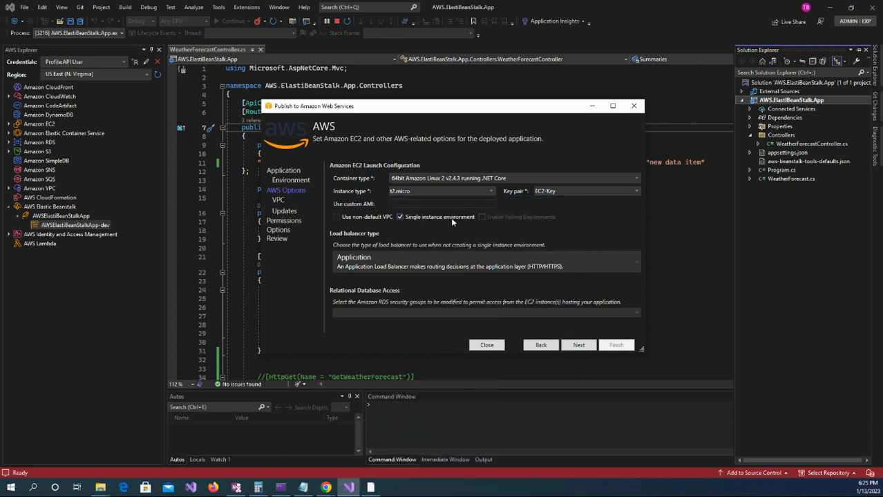
pyautogui.click(336, 217)
pyautogui.click(578, 345)
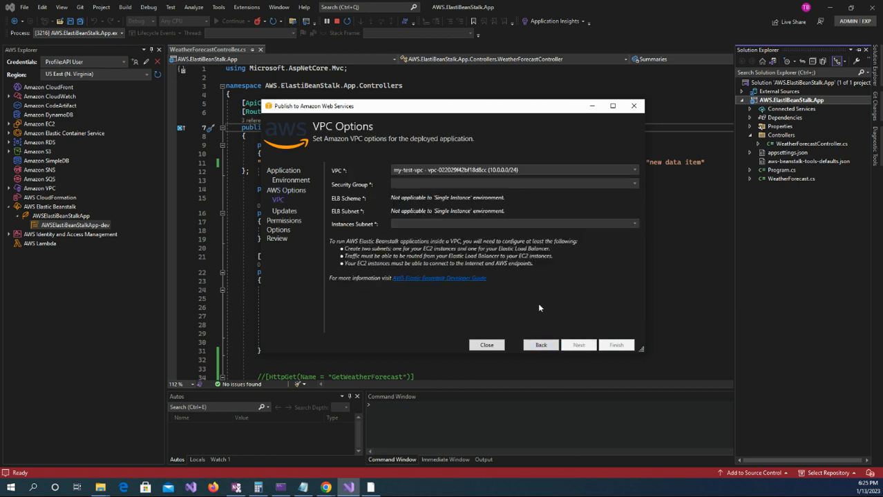
# Configure the deployment with VPC-Developer, security group VPC-Security-Group-Dev and instances subnet subnet-051b3fef59ebadd3c, and continue to the permissions.
pyautogui.click(564, 170)
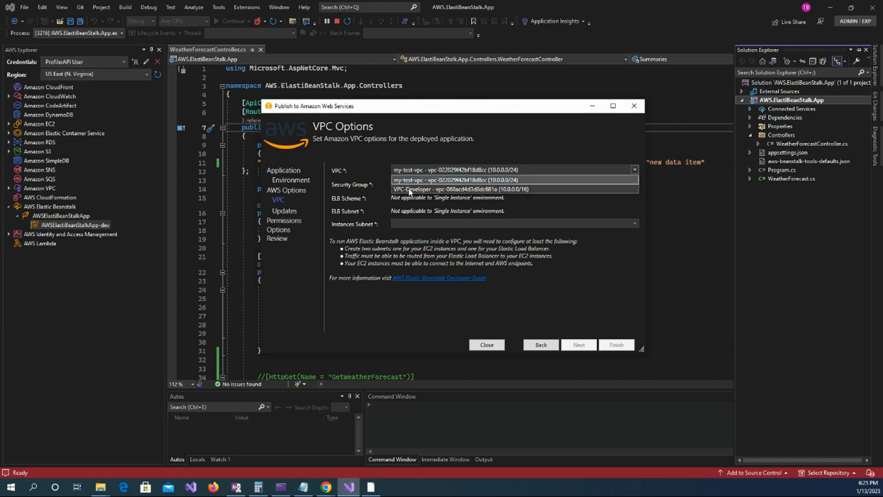
pyautogui.click(407, 191)
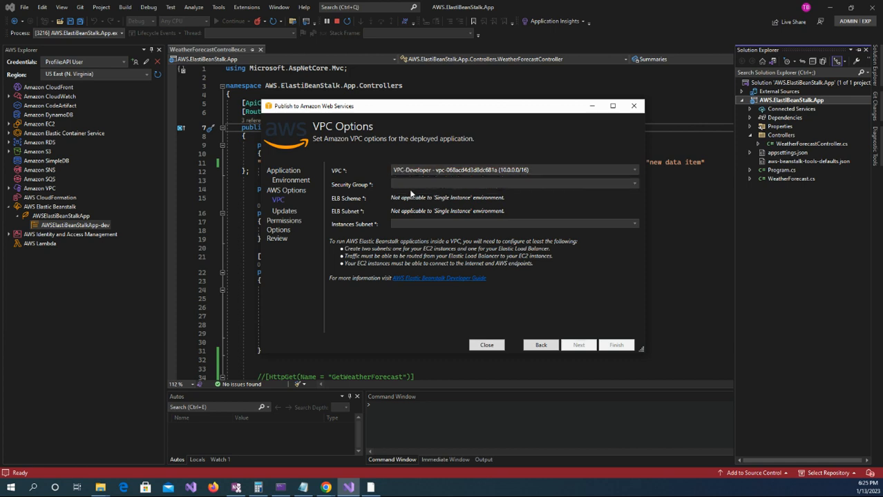
pyautogui.click(428, 185)
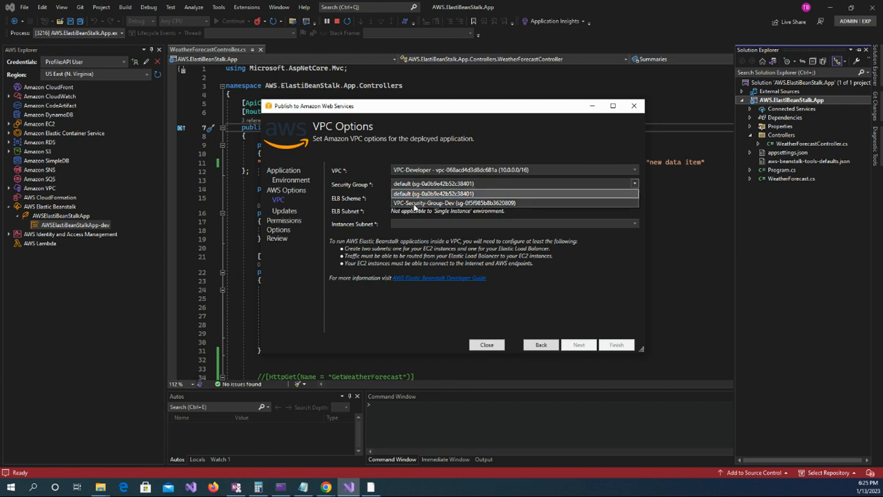
pyautogui.click(437, 204)
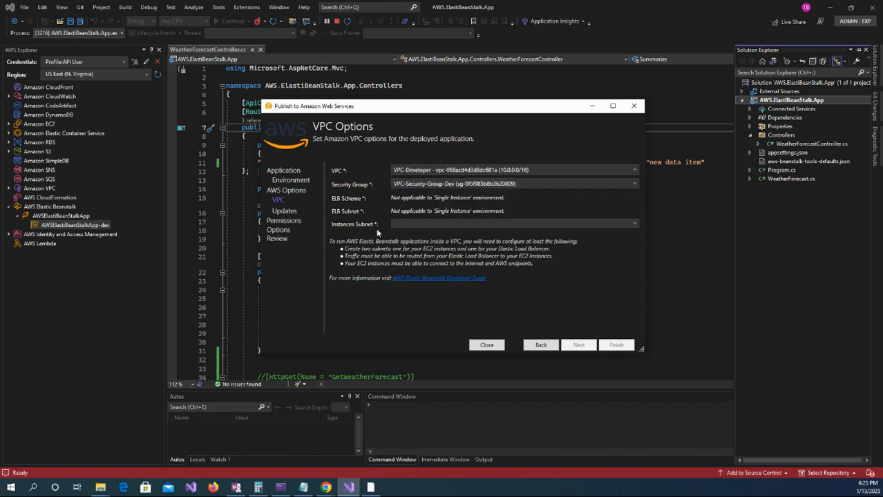
pyautogui.click(481, 223)
pyautogui.click(400, 243)
pyautogui.click(560, 265)
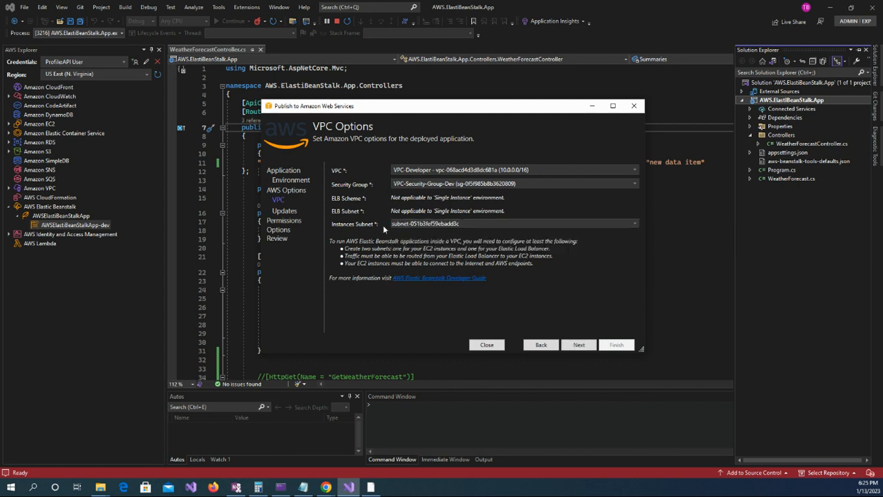
pyautogui.click(580, 345)
# Grant the deployed application Power User Access, select the aws-elasticbeanstalk-service-role service role, and continue to the application options.
pyautogui.click(443, 185)
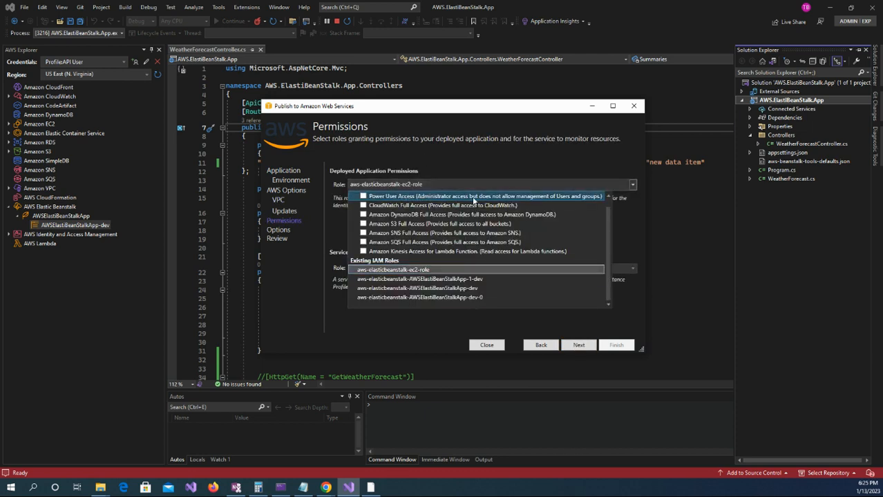
pyautogui.click(364, 197)
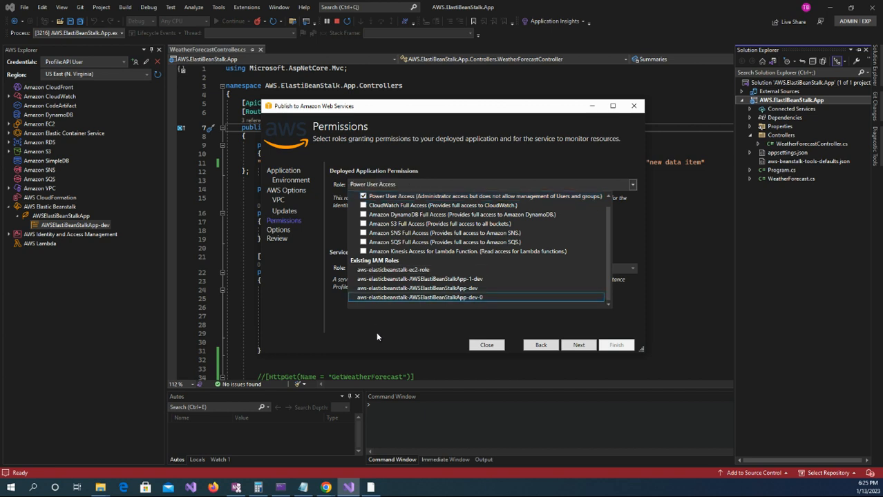
pyautogui.click(373, 327)
pyautogui.click(468, 268)
pyautogui.click(467, 276)
pyautogui.click(579, 345)
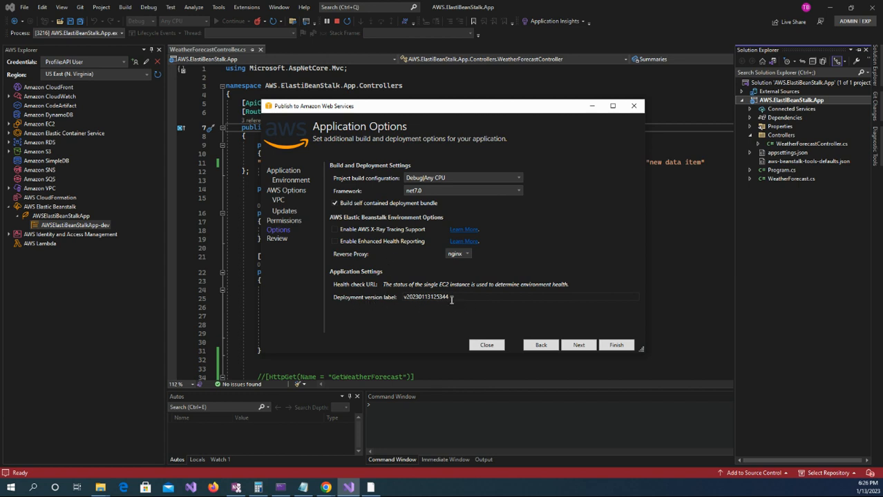
# Accept the current application options, review the deployment summary, and deploy the application to Elastic Beanstalk.
pyautogui.click(579, 346)
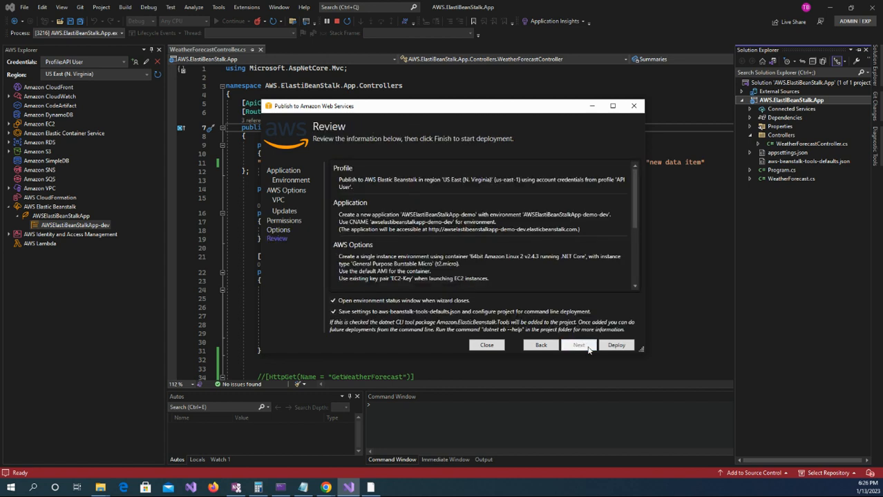
pyautogui.scroll(-5, 444, 268)
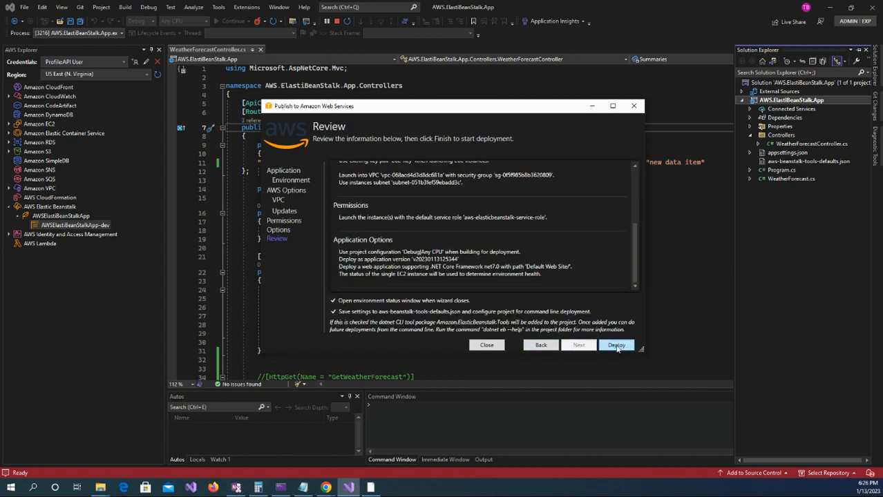
pyautogui.click(616, 346)
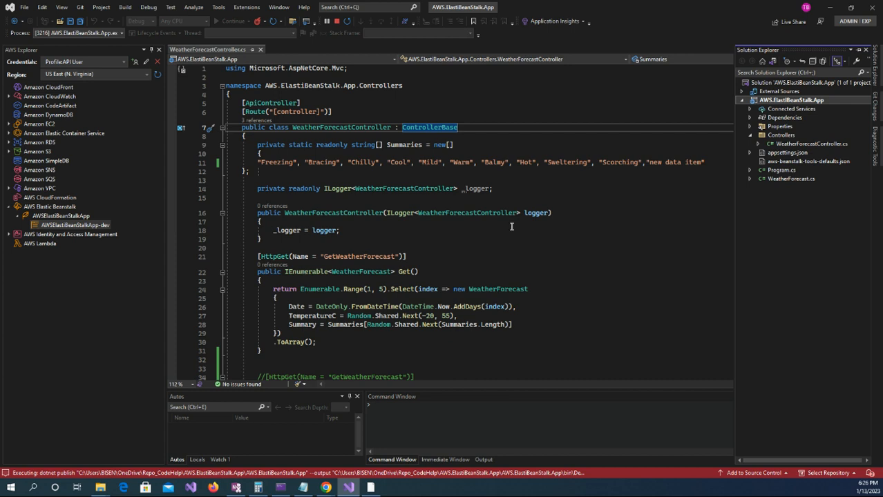
# Refresh the AWS Explorer and expand AWS Elastic Beanstalk to list its applications.
pyautogui.click(50, 207)
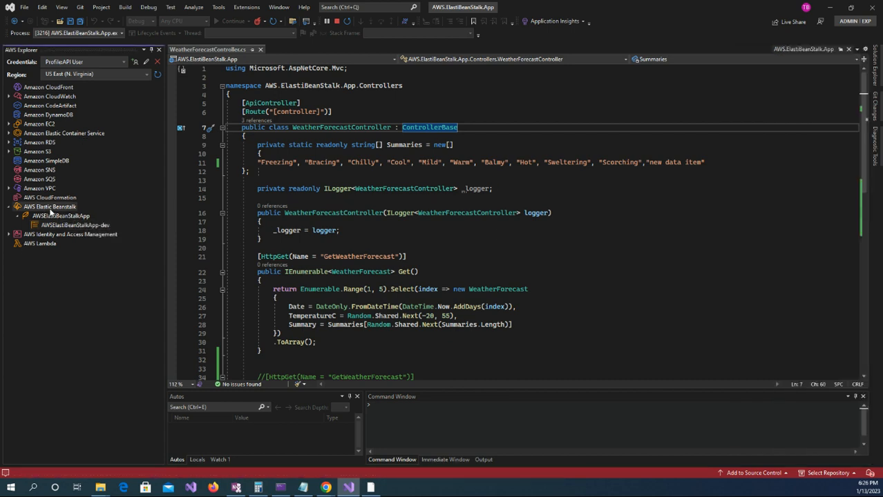
pyautogui.click(157, 77)
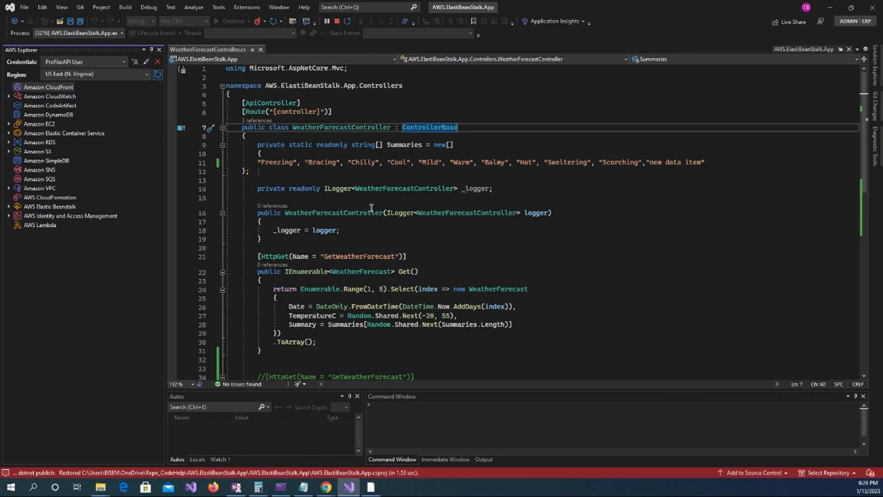
pyautogui.click(10, 207)
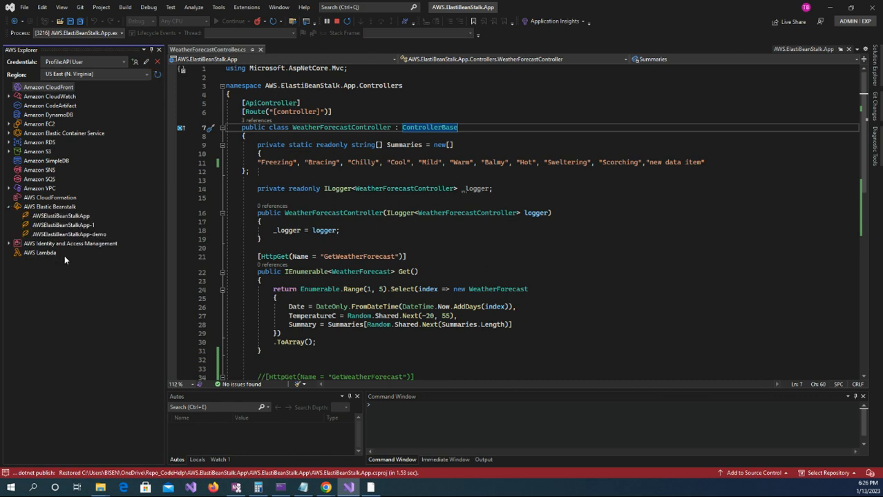
# Open the AWSElastiBeanStalkApp-demo application's AWSElastiBeanStalkApp-demo-dev environment and check its launch status and events.
pyautogui.click(72, 236)
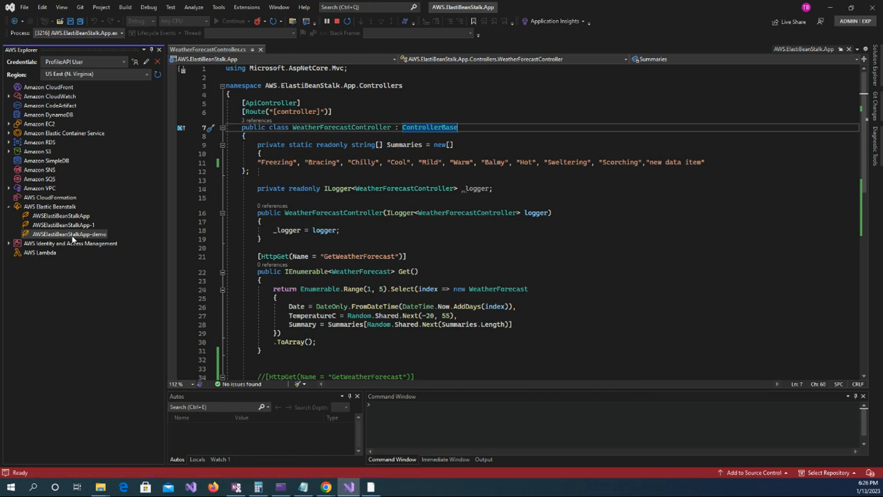
pyautogui.doubleClick(72, 236)
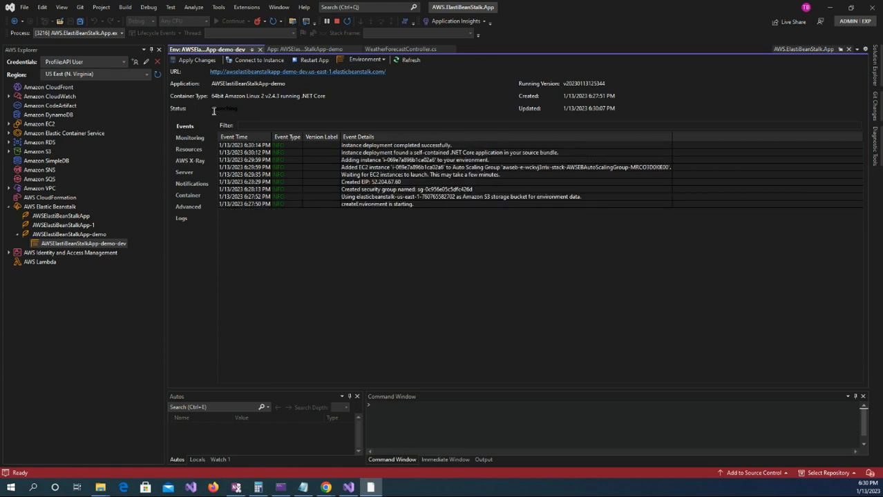
pyautogui.moveTo(213, 111); pyautogui.dragTo(236, 117)
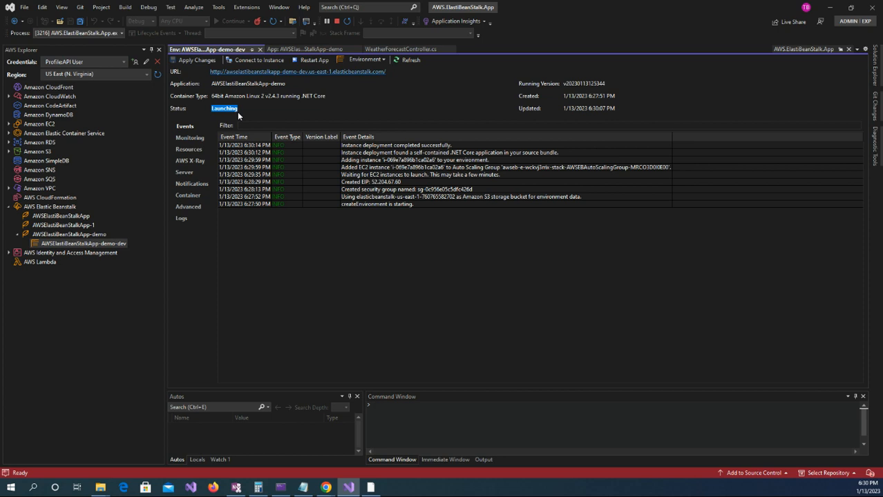
pyautogui.click(242, 109)
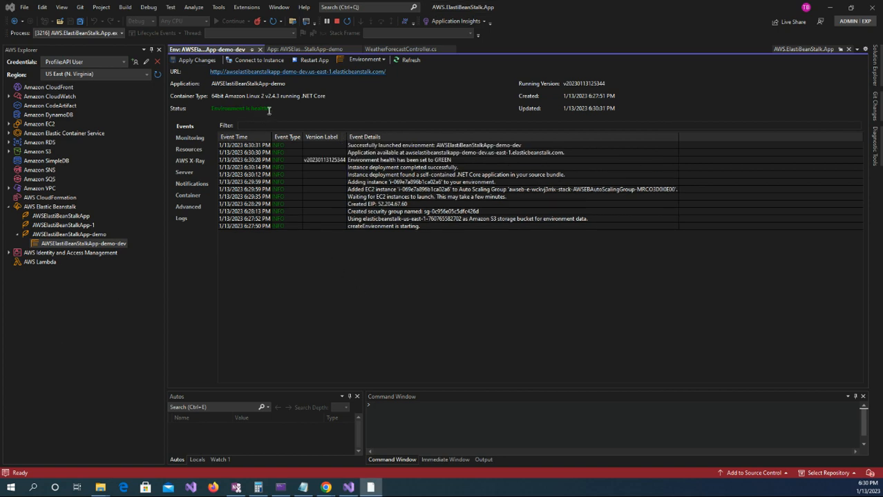
pyautogui.moveTo(268, 109); pyautogui.dragTo(212, 109)
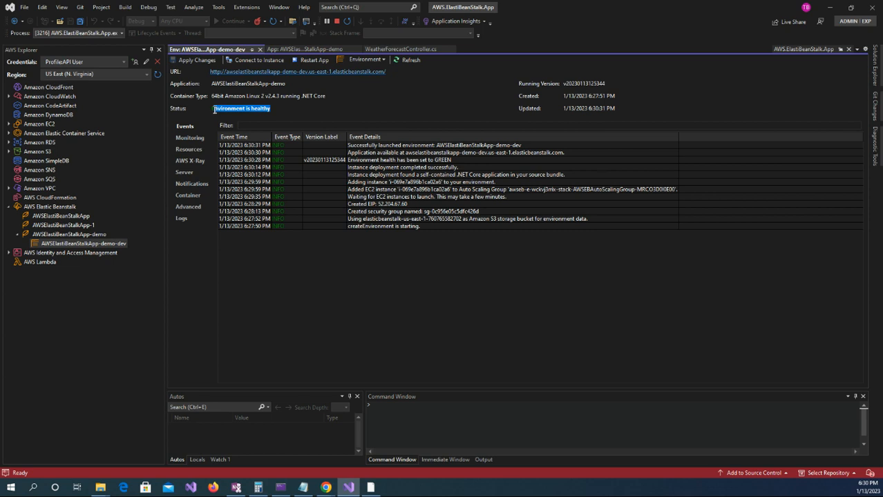
pyautogui.click(302, 108)
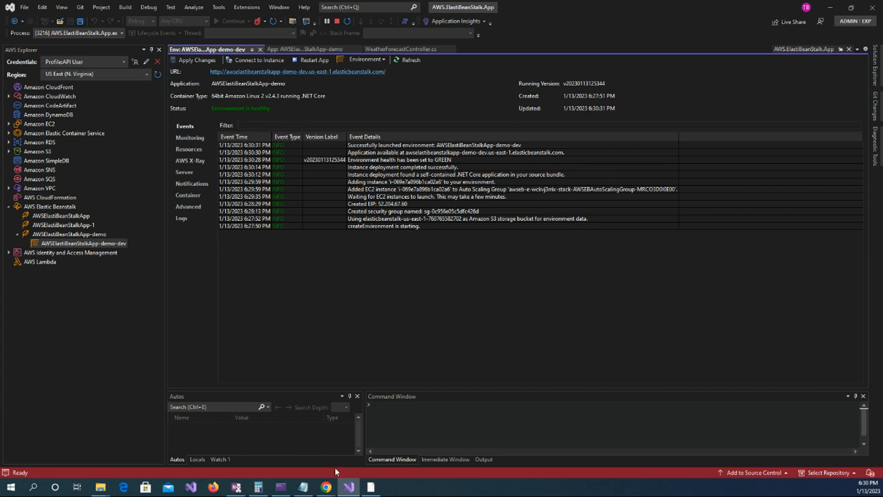
# Switch to the AWS console in Chrome and check the running EC2 instances and the Elastic Beanstalk environments list.
pyautogui.moveTo(326, 488)
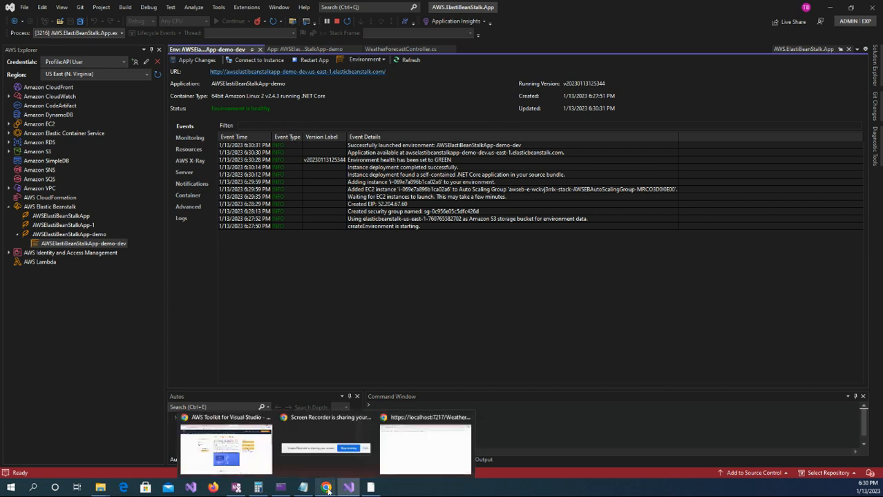
pyautogui.click(259, 451)
pyautogui.click(65, 9)
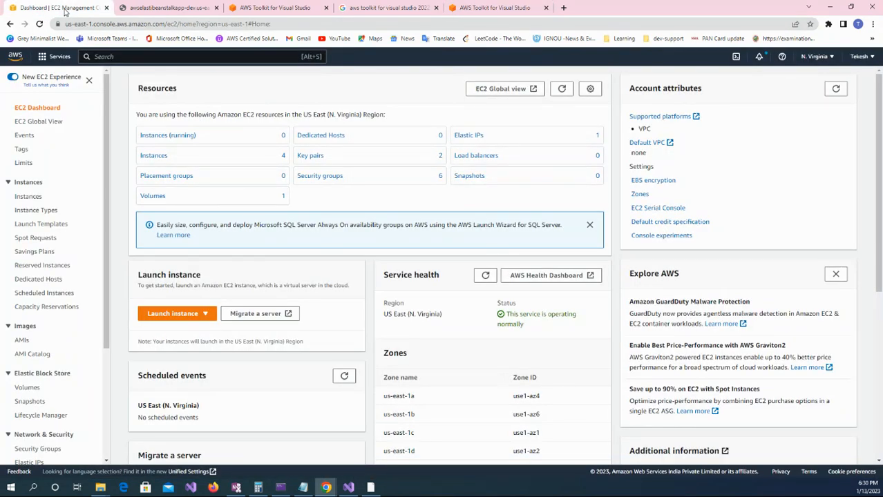
pyautogui.click(155, 136)
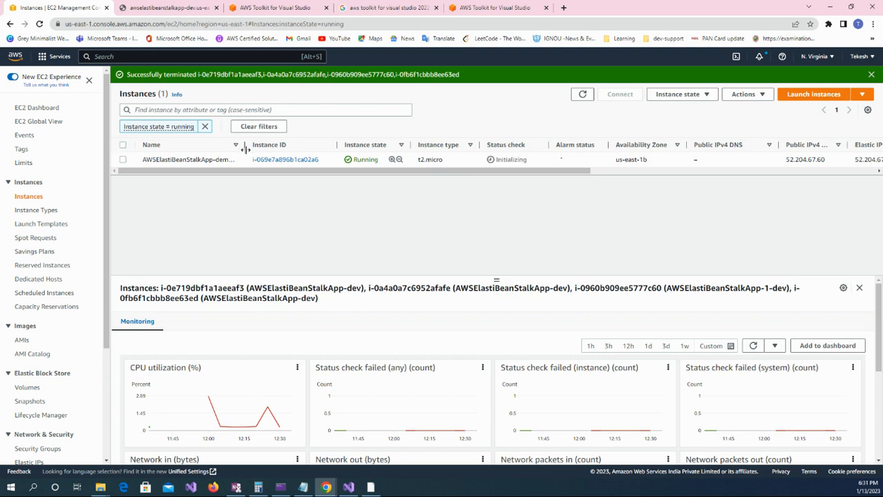
pyautogui.moveTo(246, 149); pyautogui.dragTo(279, 147)
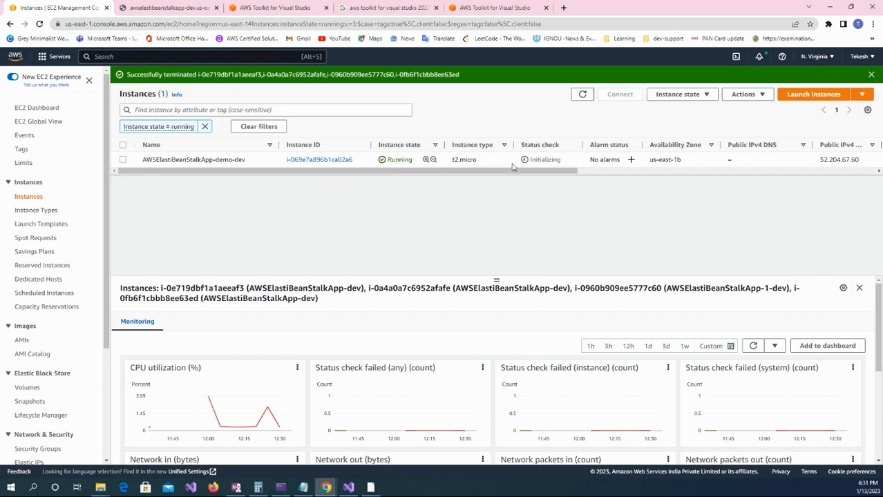
pyautogui.click(65, 58)
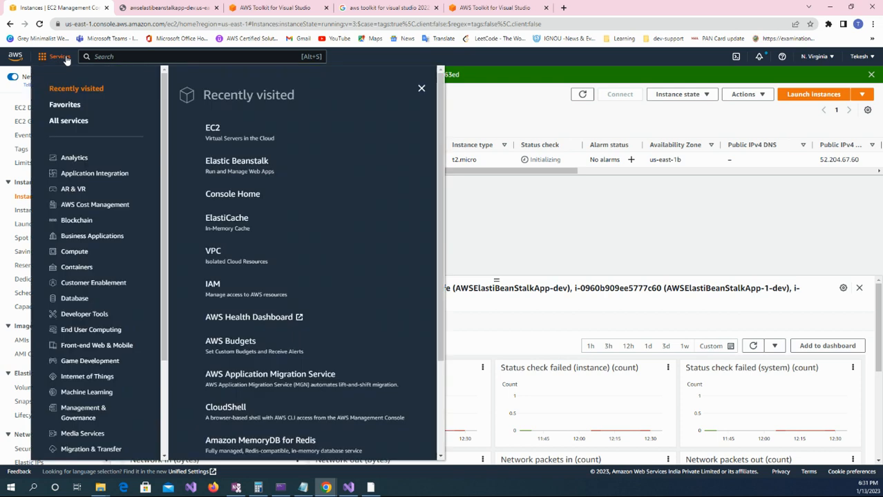
pyautogui.click(230, 173)
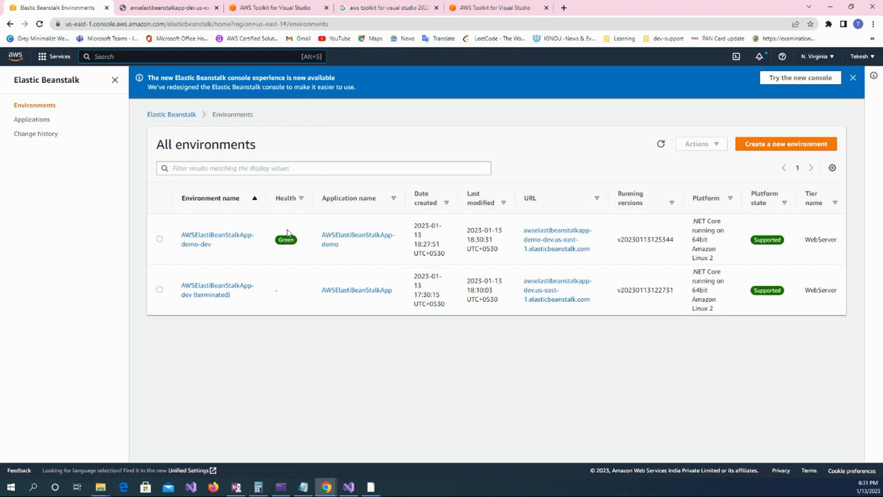
# Return to Visual Studio and open the AWSElastiBeanStalkApp-demo-dev environment's URL in the browser.
pyautogui.click(349, 488)
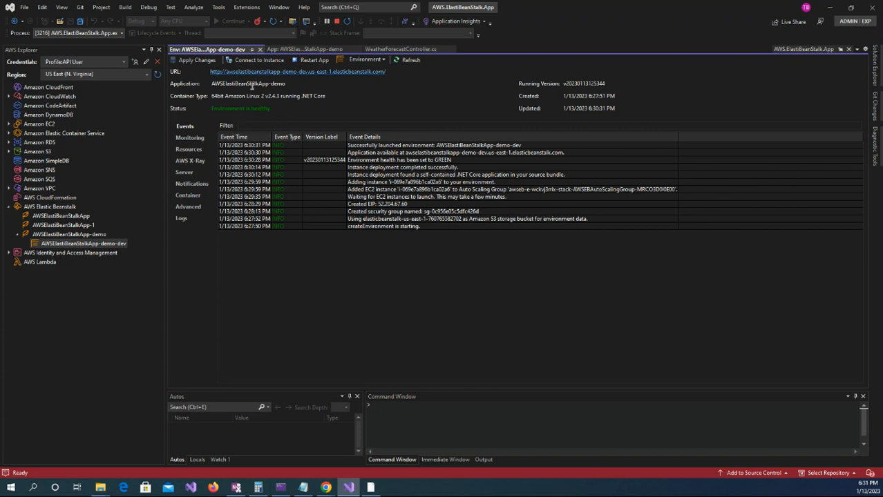
pyautogui.click(285, 73)
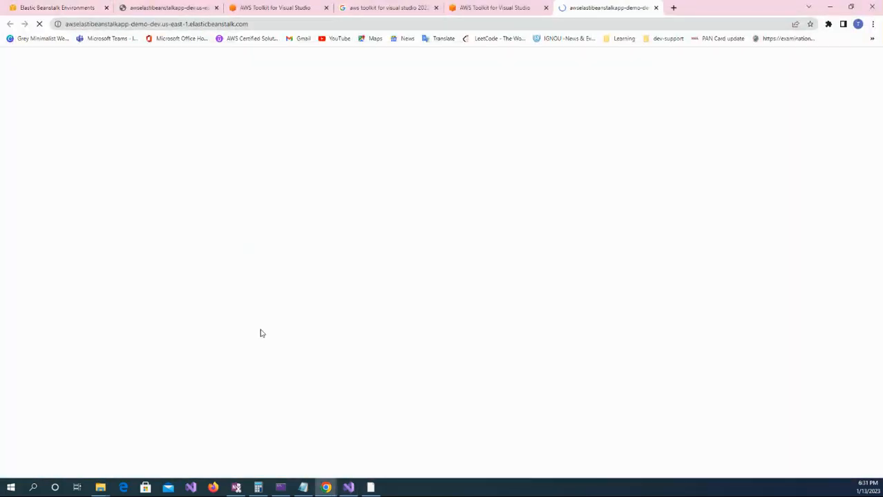
pyautogui.click(264, 24)
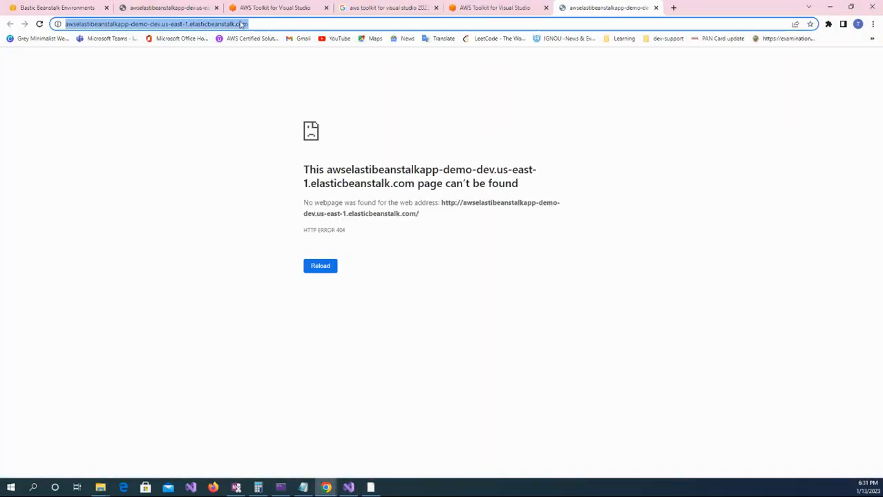
# Copy the WeatherForecast path from the older environment's address, append it to the demo-dev URL, and examine the API response.
pyautogui.click(199, 10)
pyautogui.moveTo(272, 24); pyautogui.dragTo(326, 24)
pyautogui.hotkey('ctrl', 'c')
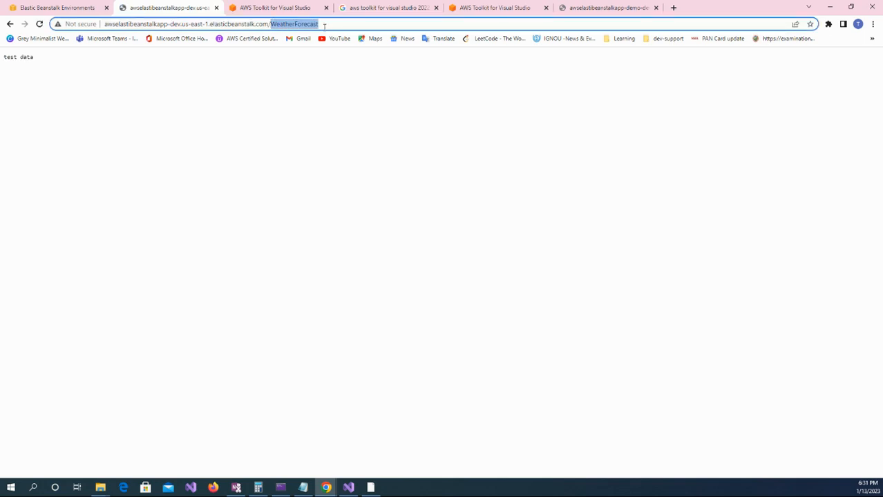
pyautogui.click(622, 8)
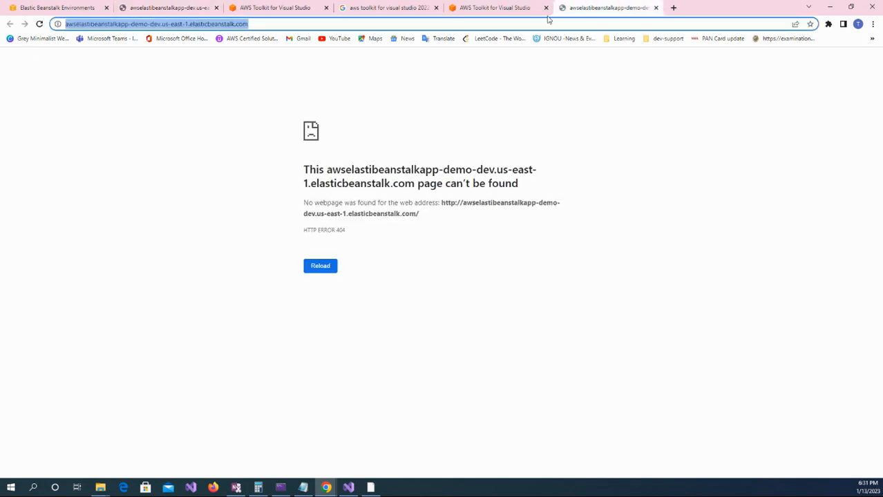
pyautogui.click(295, 21)
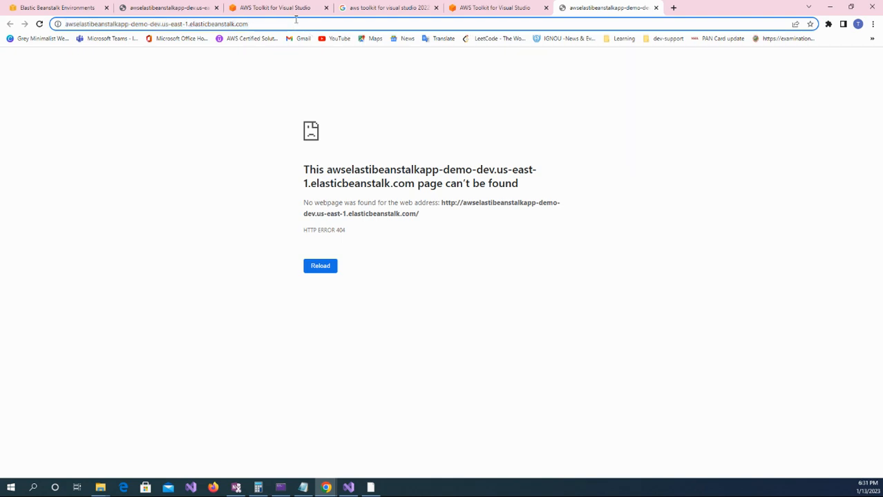
pyautogui.write('/')
pyautogui.hotkey('ctrl', 'v')
pyautogui.press('Return')
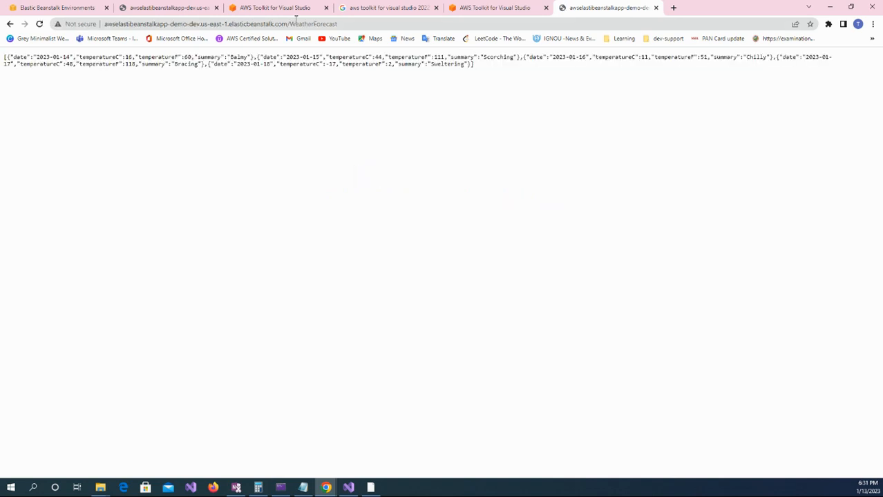
pyautogui.moveTo(476, 65); pyautogui.dragTo(230, 28)
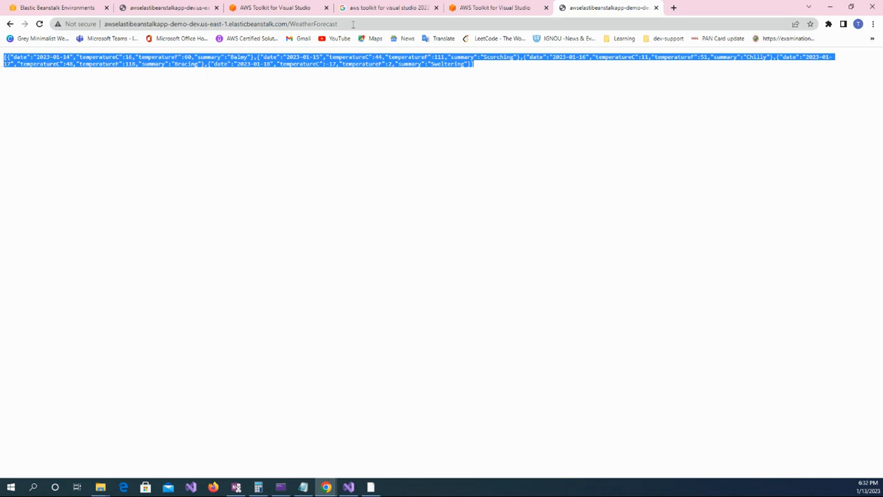
# Copy the demo-dev WeatherForecast URL into the Notepad notes on a new line below the localhost address, and return to the browser.
pyautogui.click(353, 24)
pyautogui.hotkey('ctrl', 'c')
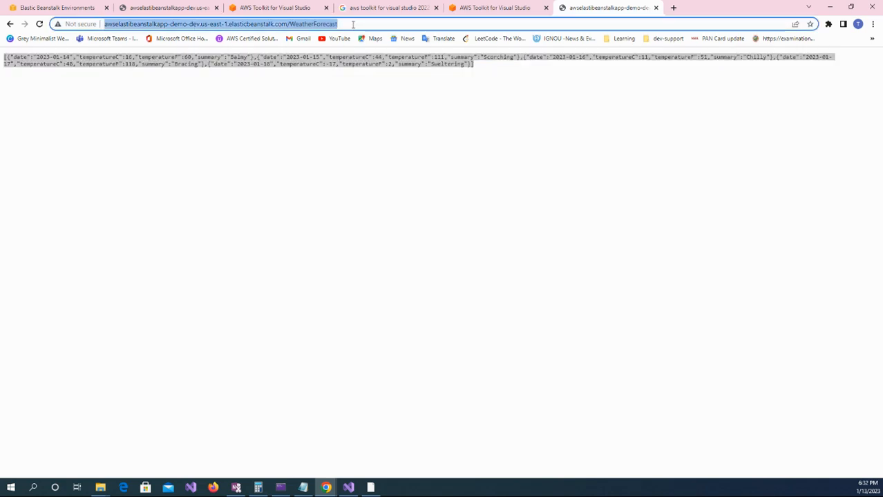
pyautogui.click(303, 488)
pyautogui.click(476, 158)
pyautogui.click(320, 141)
pyautogui.press('Return')
pyautogui.hotkey('ctrl', 'v')
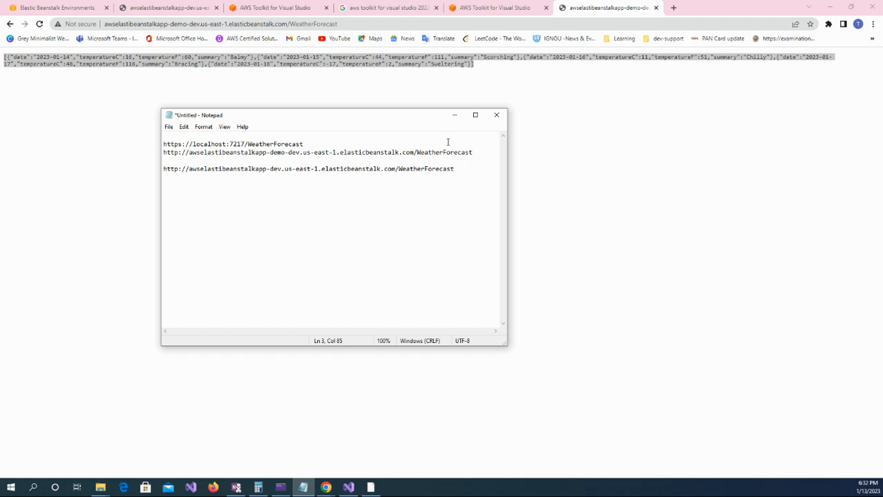
pyautogui.click(453, 115)
pyautogui.click(409, 104)
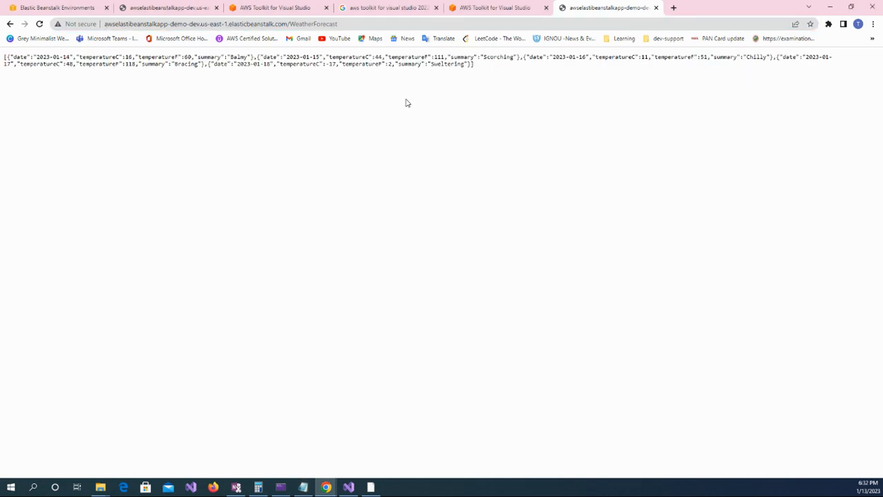
# Switch to Visual Studio, stop debugging, and comment out the Get method returning IEnumerable<WeatherForecast> in WeatherForecastController.cs.
pyautogui.click(350, 488)
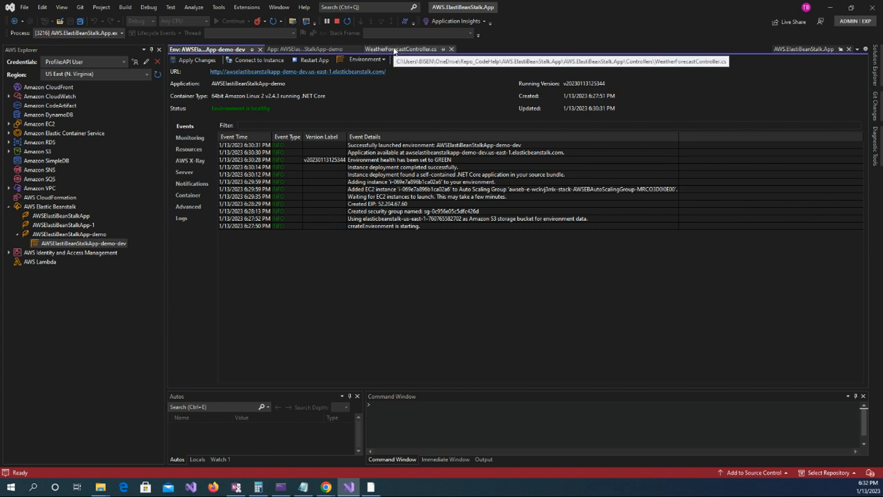
pyautogui.click(337, 21)
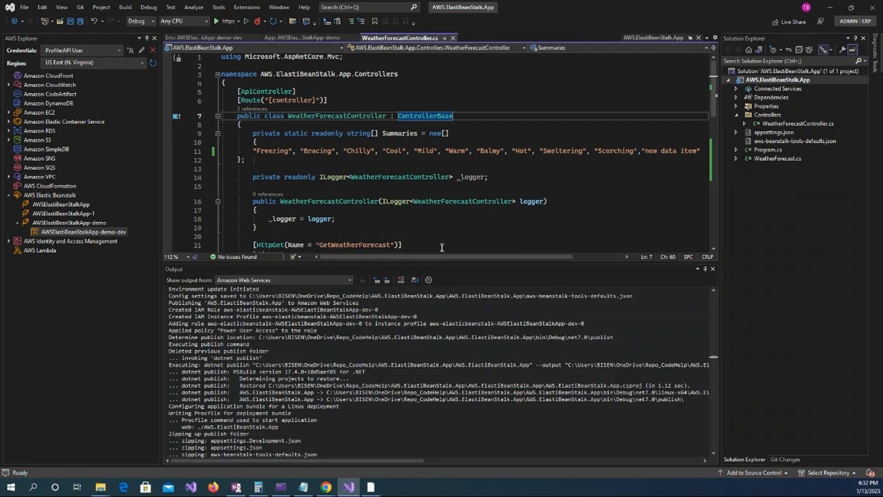
pyautogui.click(431, 236)
pyautogui.scroll(-8, 431, 232)
pyautogui.scroll(4, 277, 159)
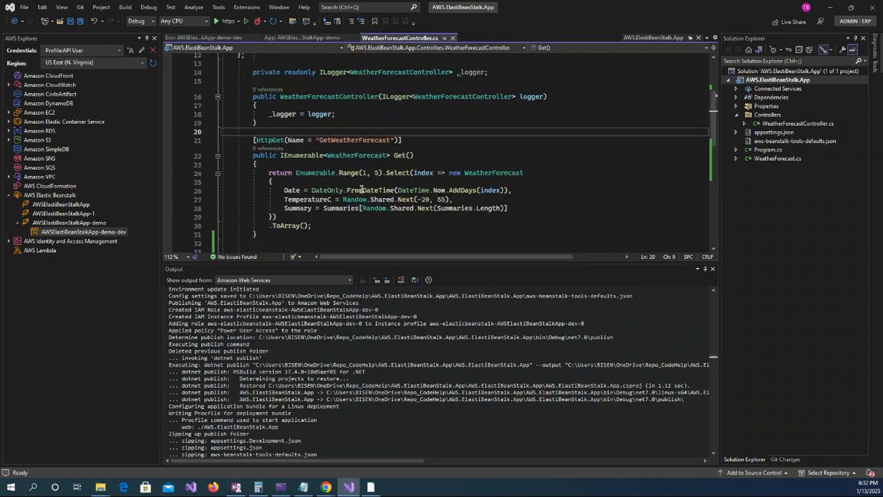
pyautogui.keyDown('shift'); pyautogui.click(274, 235); pyautogui.keyUp('shift')
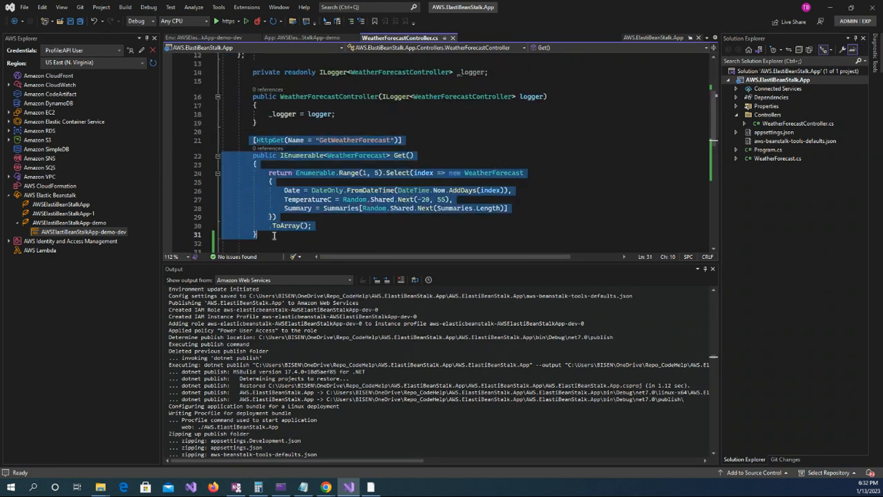
pyautogui.hotkey('ctrl', 'k')
pyautogui.hotkey('ctrl', 'c')
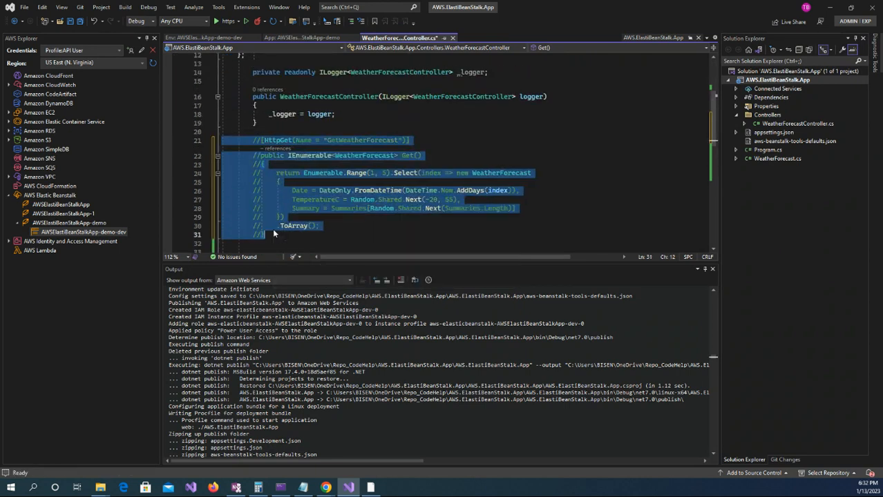
# Uncomment the string Get method that returns "test data" in WeatherForecastController.cs and save the file.
pyautogui.scroll(-3, 307, 177)
pyautogui.scroll(-3, 315, 191)
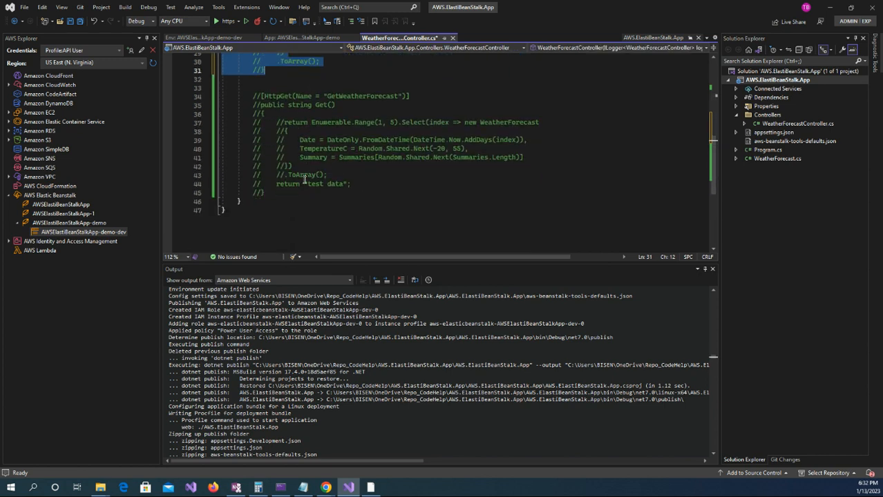
pyautogui.moveTo(253, 96); pyautogui.dragTo(283, 184)
pyautogui.hotkey('shift', 'Down')
pyautogui.hotkey('shift', 'Down')
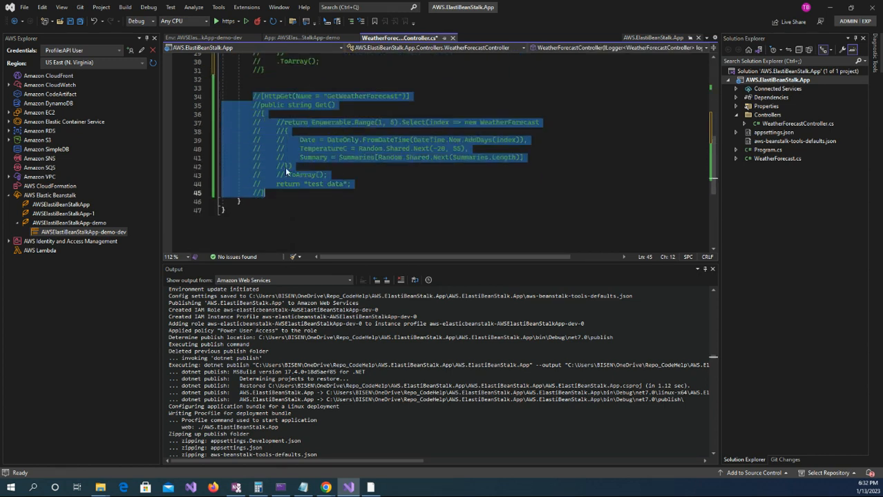
pyautogui.hotkey('ctrl', 'k')
pyautogui.hotkey('ctrl', 'u')
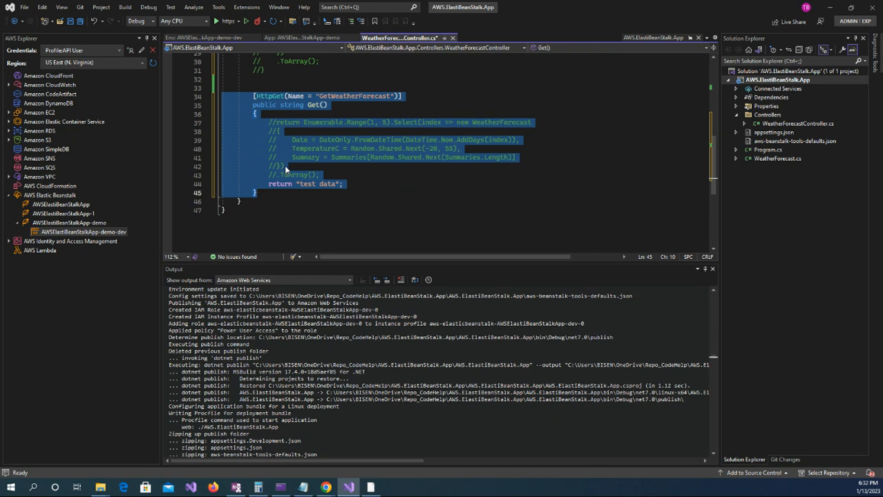
pyautogui.click(356, 194)
pyautogui.click(376, 210)
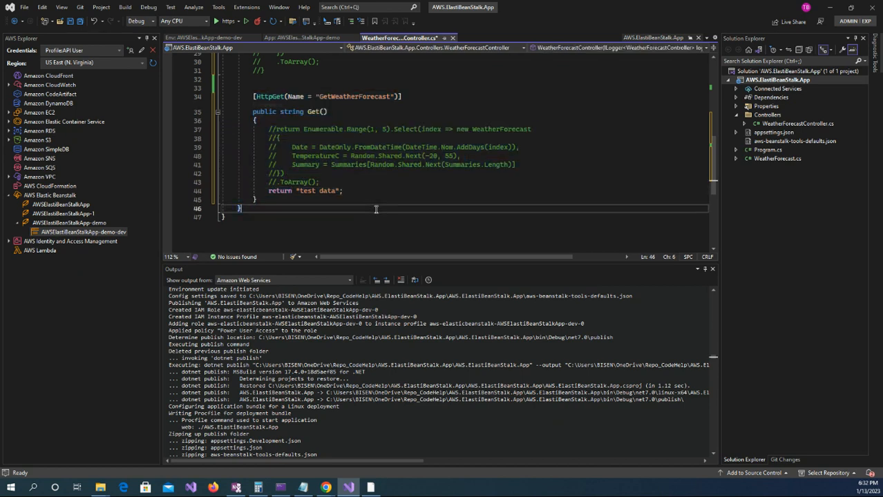
pyautogui.hotkey('ctrl', 's')
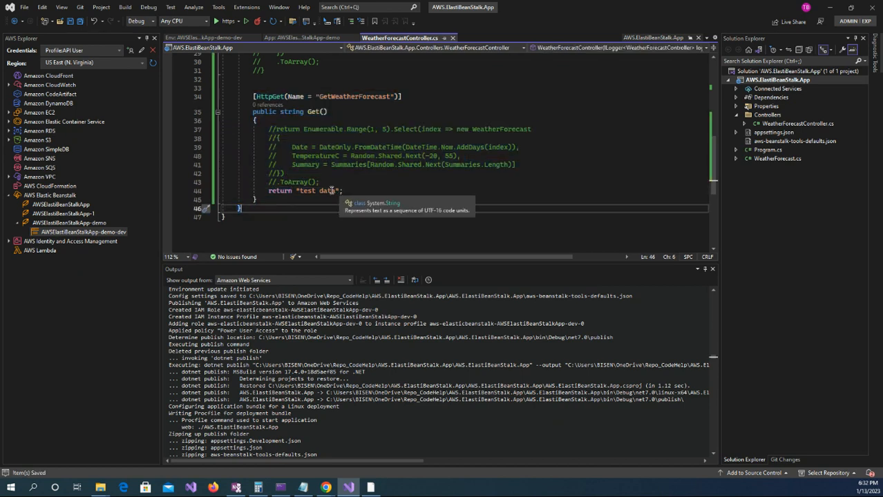
# Change the string returned by the Get method to "AWS test data " and save the controller file.
pyautogui.click(337, 190)
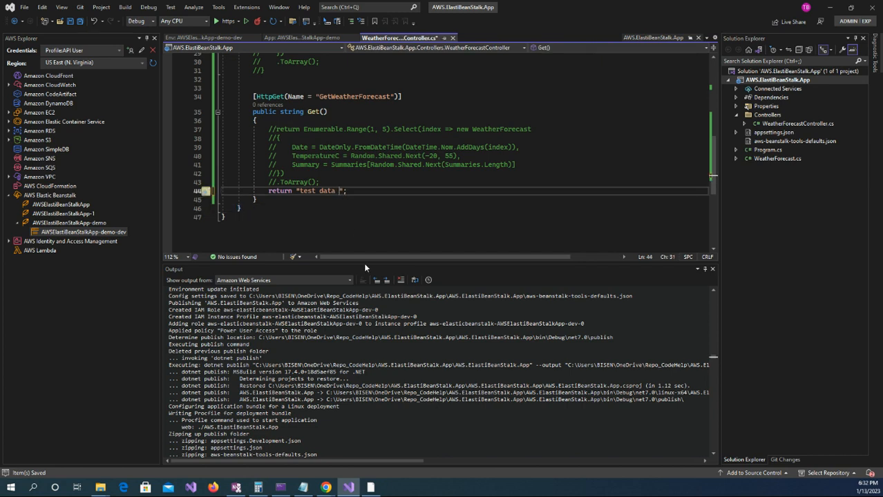
pyautogui.press('Left')
pyautogui.press('Left')
pyautogui.press('Left')
pyautogui.press('Left')
pyautogui.press('Left')
pyautogui.press('Left')
pyautogui.press('Left')
pyautogui.press('Left')
pyautogui.press('Left')
pyautogui.press('Left')
pyautogui.write('Aw')
pyautogui.press('BackSpace')
pyautogui.write('WS')
pyautogui.hotkey('ctrl', 's')
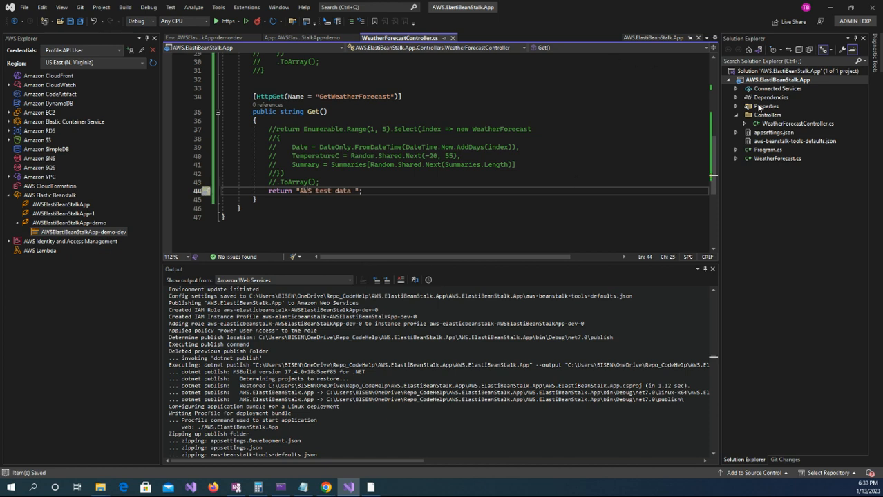
# Build the AWS.ElastiBeanStalk.App project with the modified weather forecast controller.
pyautogui.click(766, 81)
pyautogui.rightClick(766, 81)
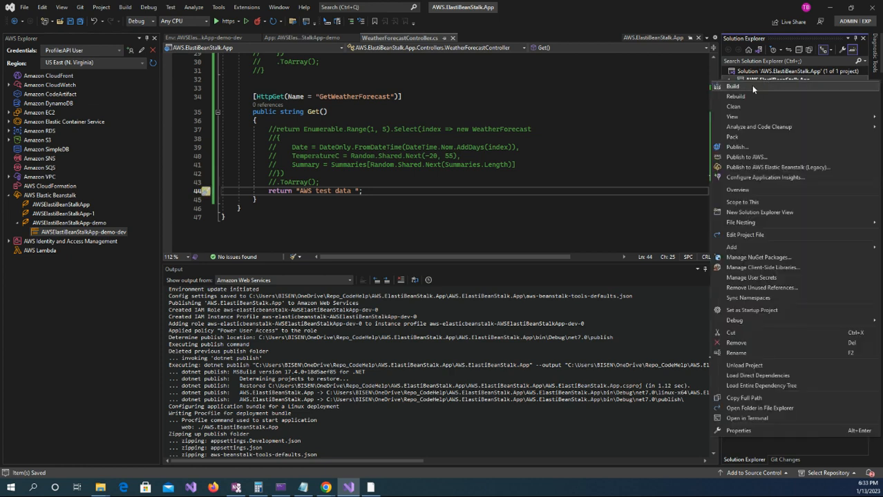
pyautogui.press('Escape')
pyautogui.press('F5')
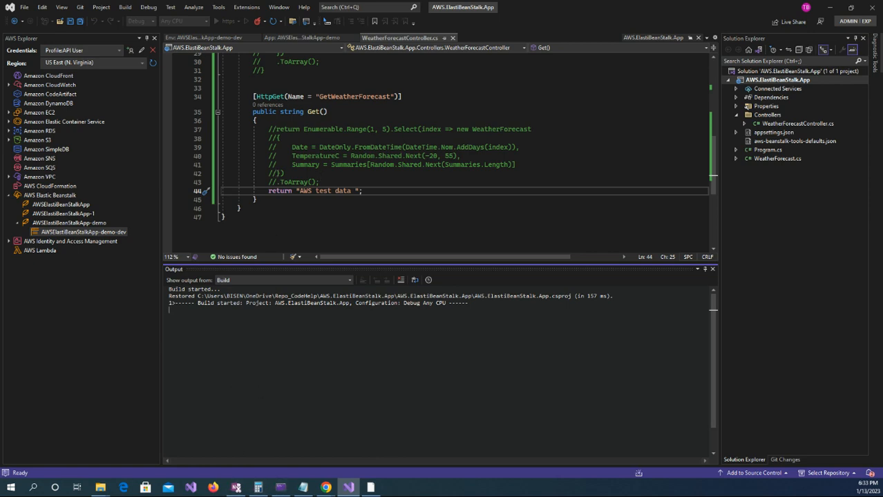
pyautogui.click(385, 200)
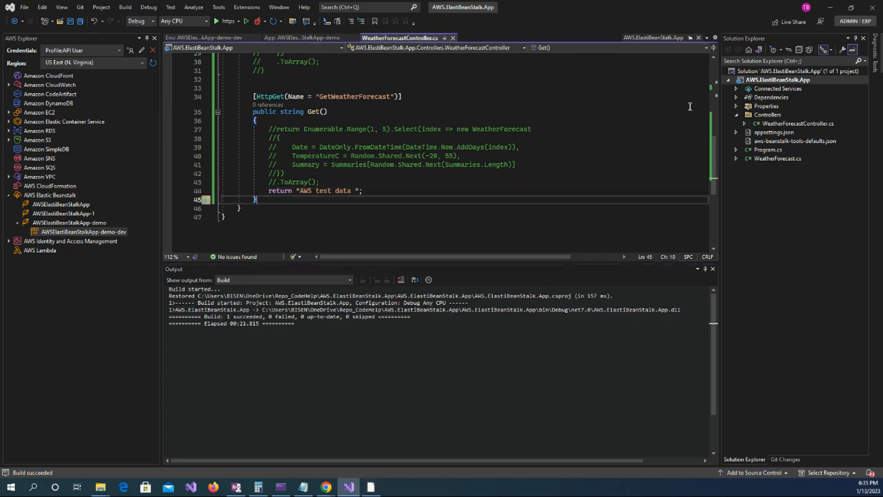
# Redeploy the project with the legacy Publish to AWS Elastic Beanstalk wizard to the existing AWSElastiBeanStalkApp-demo-dev environment, keeping the default application options.
pyautogui.click(756, 81)
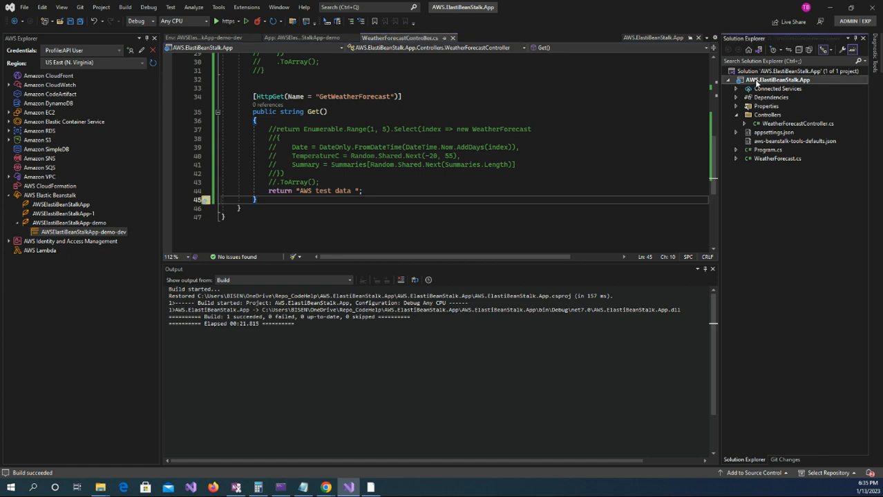
pyautogui.rightClick(756, 82)
pyautogui.click(773, 168)
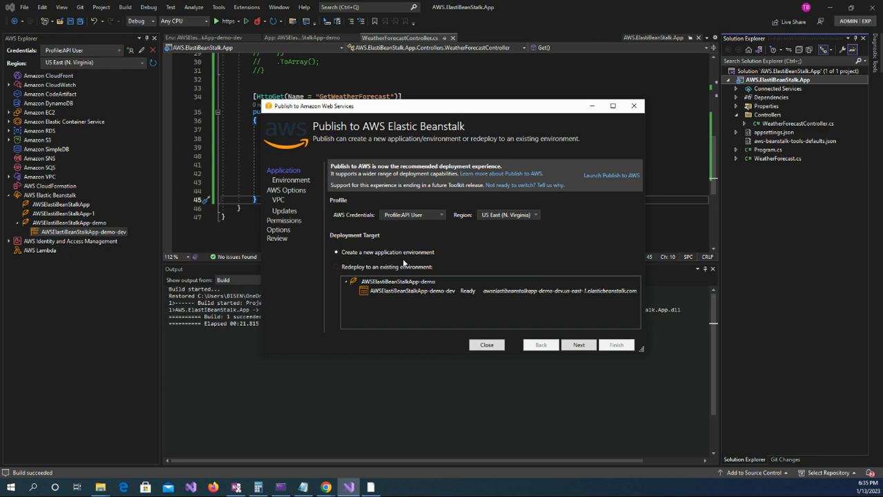
pyautogui.click(363, 268)
pyautogui.click(388, 292)
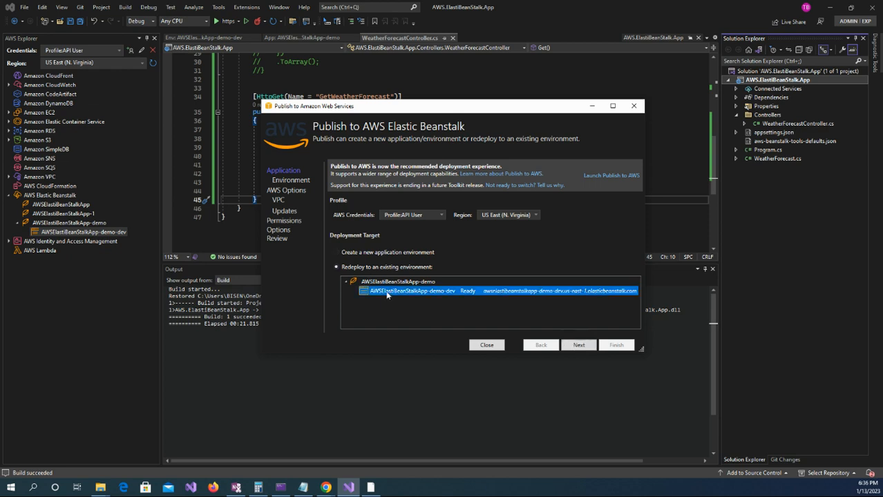
pyautogui.click(578, 346)
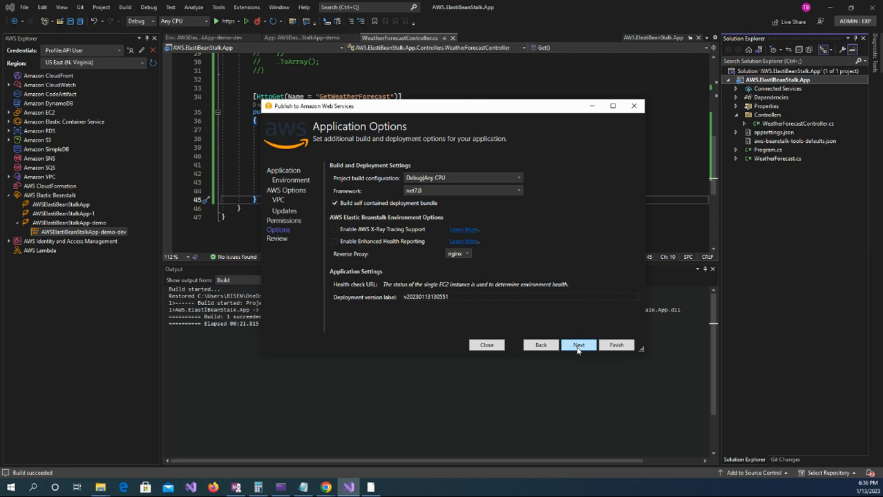
pyautogui.click(617, 345)
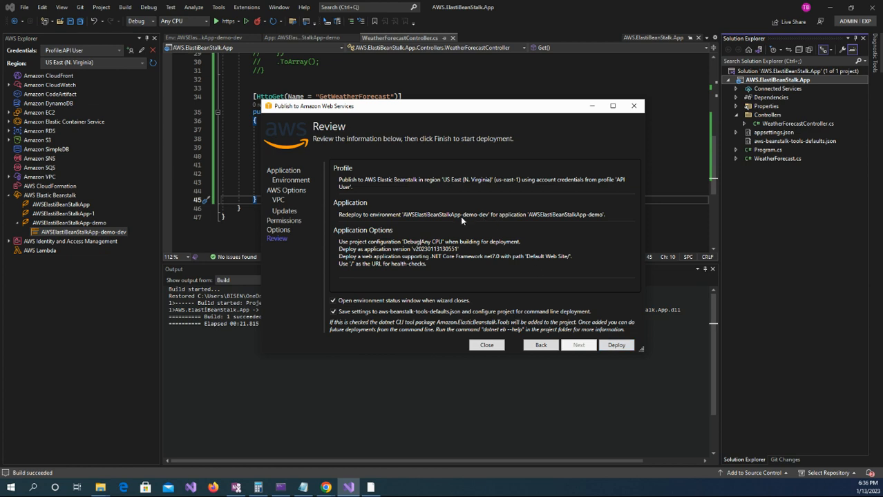
pyautogui.click(617, 347)
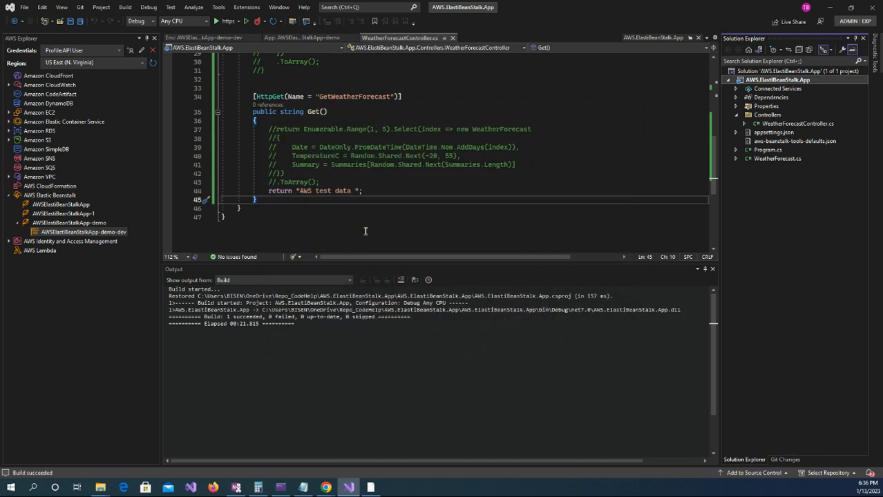
# View the AWSElastiBeanStalkApp-demo application events and check the status of its demo-dev environment in Visual Studio.
pyautogui.click(314, 40)
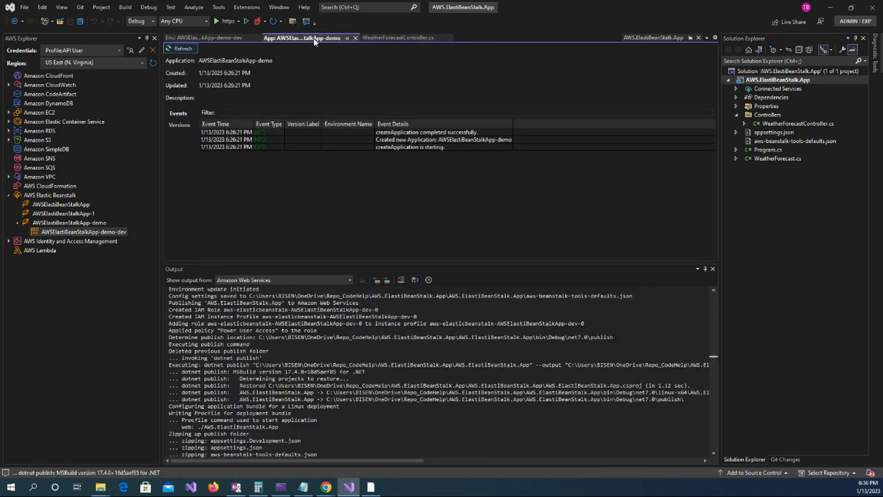
pyautogui.click(214, 39)
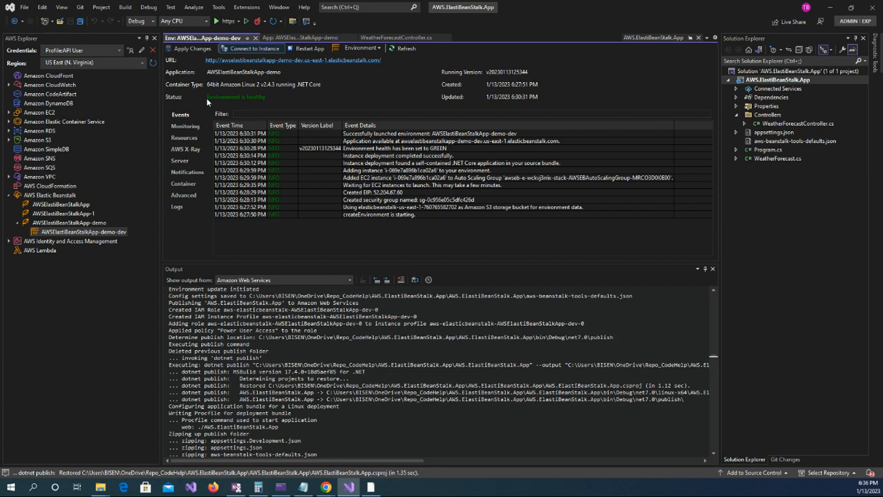
pyautogui.moveTo(208, 99); pyautogui.dragTo(267, 99)
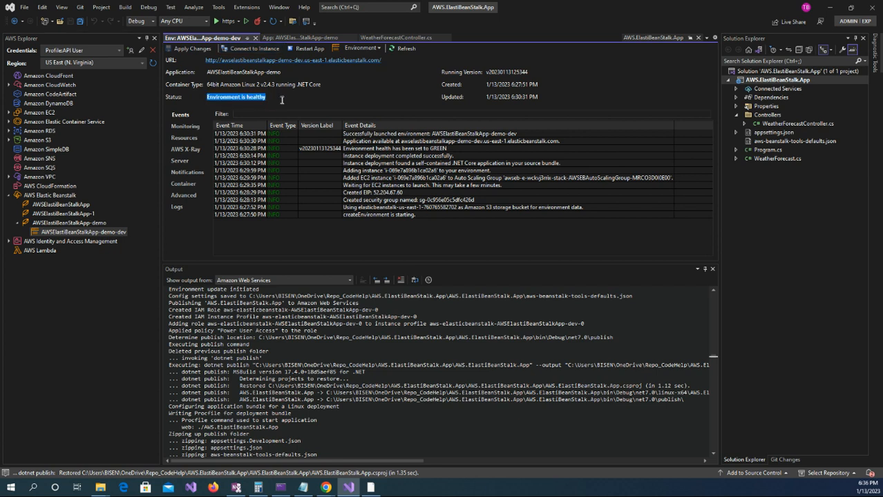
pyautogui.click(282, 99)
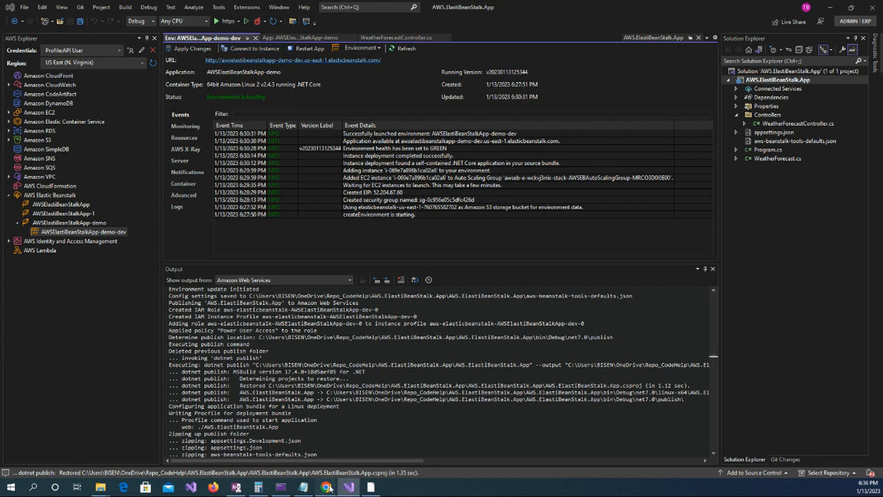
# Switch to the Elastic Beanstalk console in Chrome and open the AWSElastiBeanStalkApp-demo-dev environment's dashboard.
pyautogui.moveTo(325, 487)
pyautogui.click(276, 438)
pyautogui.click(168, 8)
pyautogui.click(55, 8)
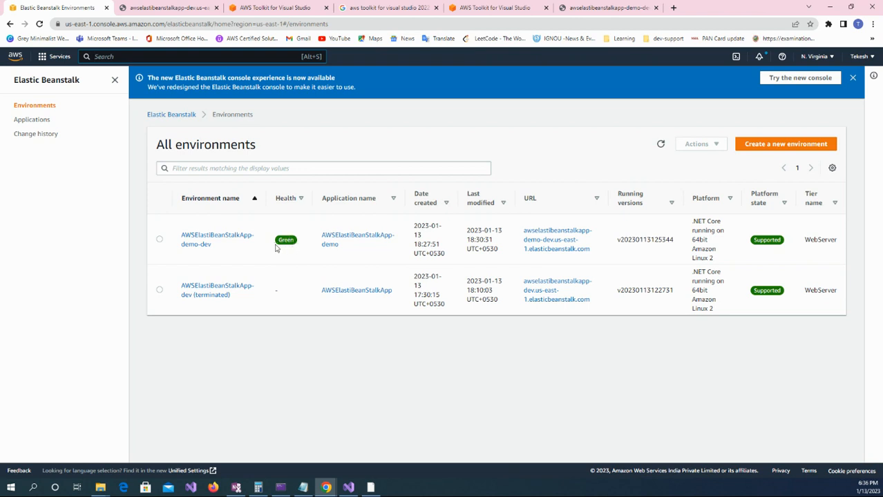
pyautogui.click(236, 238)
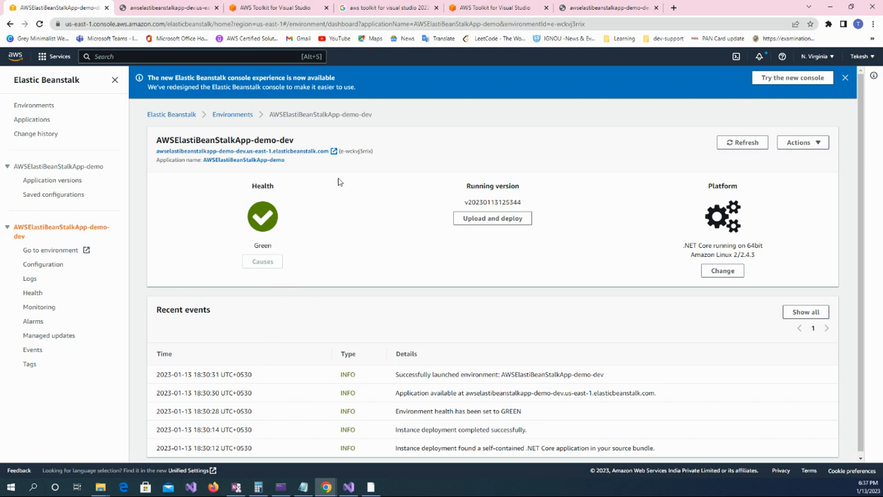
# Return to Visual Studio and follow the redeployment through the demo-dev environment's status, events and Amazon Web Services output.
pyautogui.hotkey('alt', 'Tab')
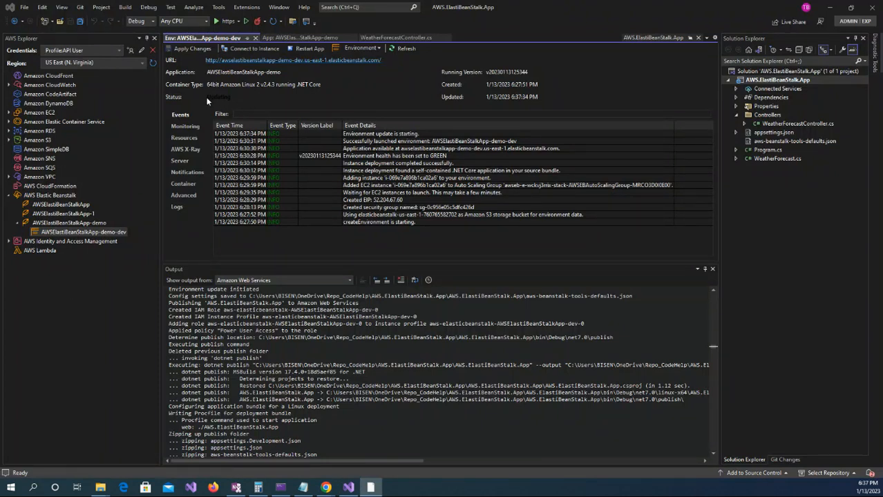
pyautogui.doubleClick(235, 96)
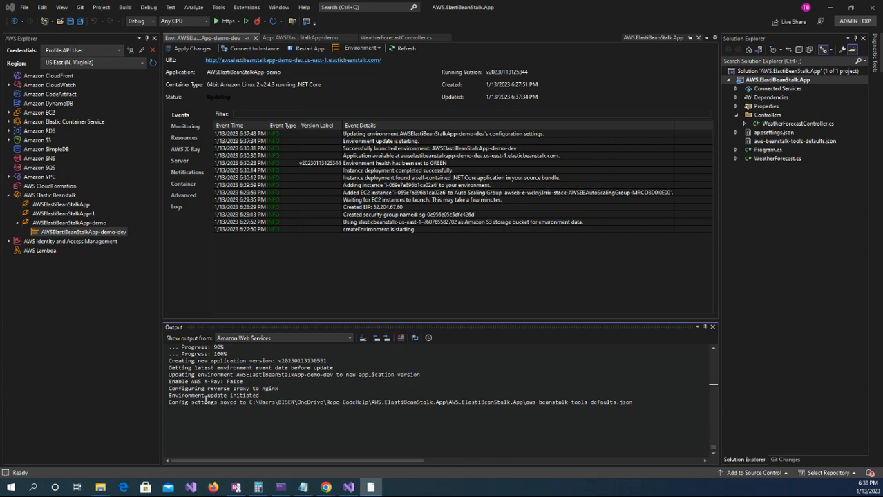
pyautogui.moveTo(259, 398); pyautogui.dragTo(169, 399)
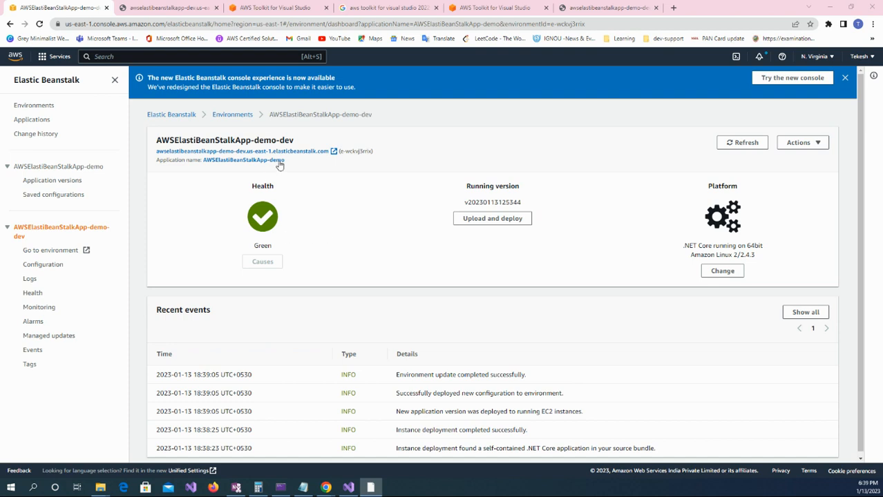
pyautogui.click(349, 488)
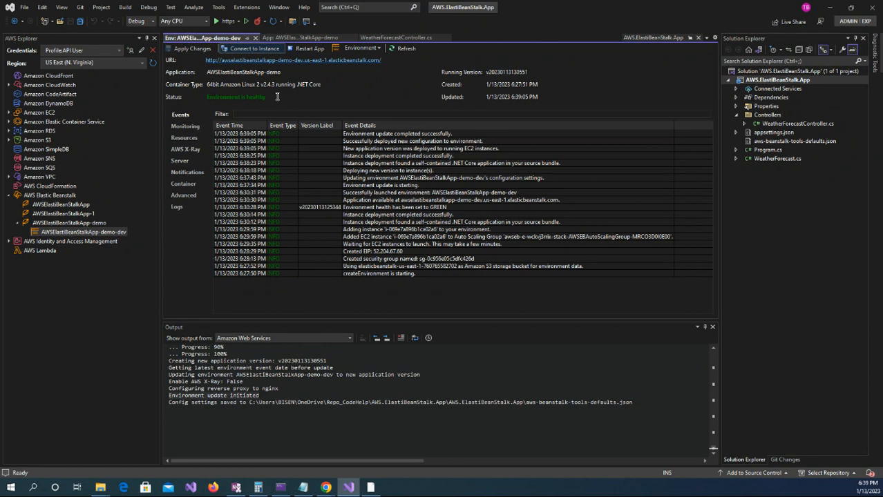
# Reload the demo-dev WeatherForecast page in Chrome to check the redeployed API's response, and return to Visual Studio.
pyautogui.moveTo(326, 487)
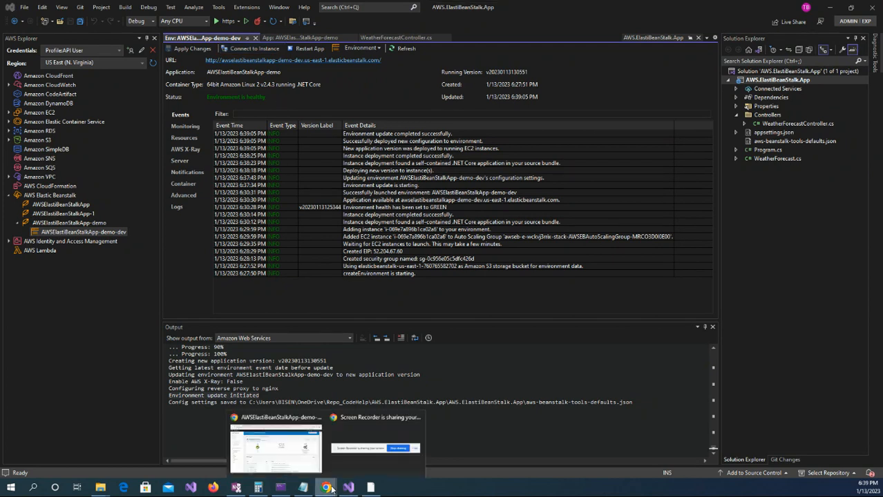
pyautogui.click(293, 462)
pyautogui.click(586, 8)
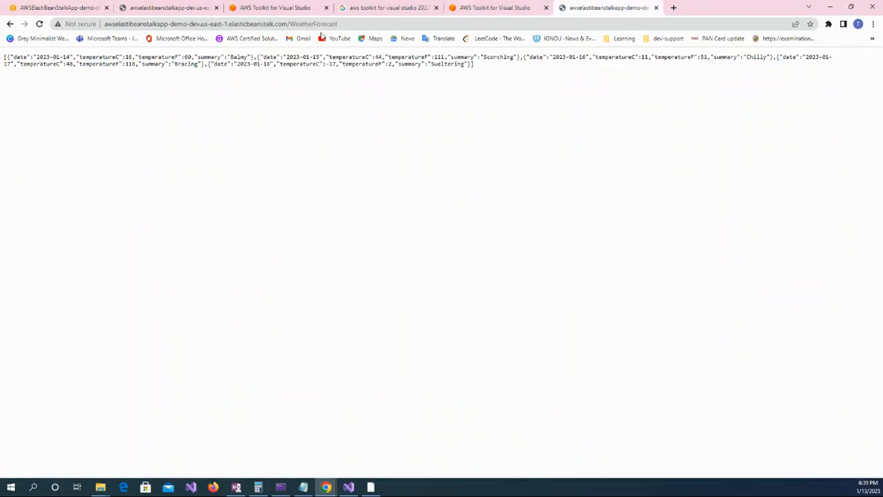
pyautogui.click(40, 24)
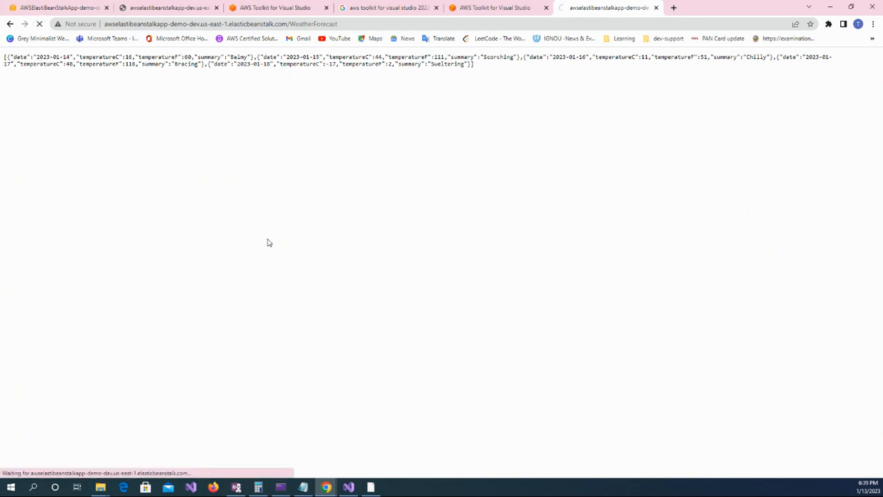
pyautogui.moveTo(67, 59); pyautogui.dragTo(2, 61)
pyautogui.doubleClick(44, 86)
pyautogui.click(44, 86)
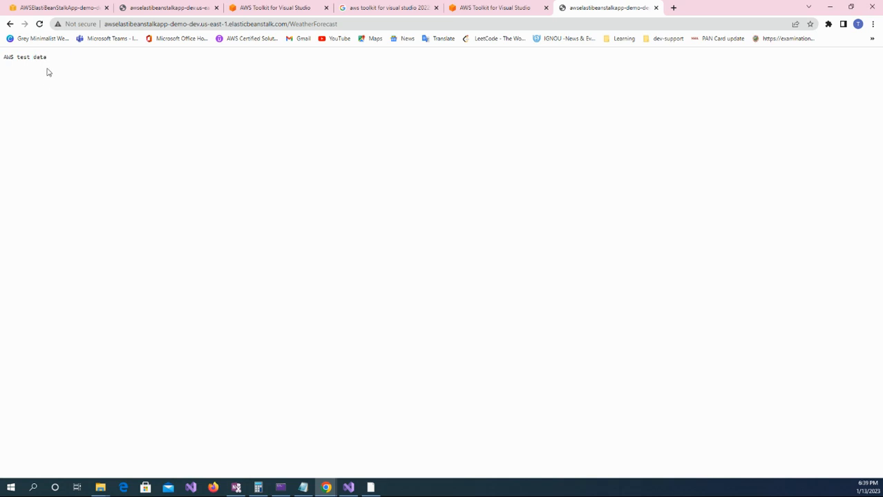
pyautogui.click(349, 488)
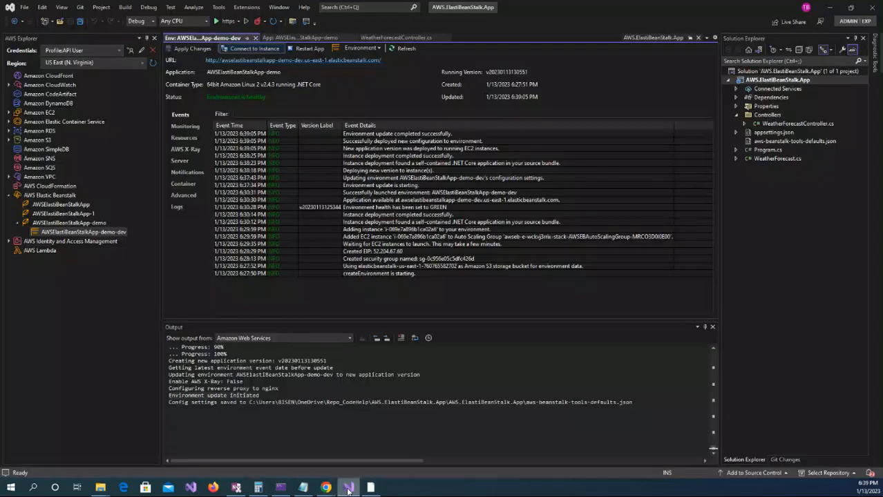